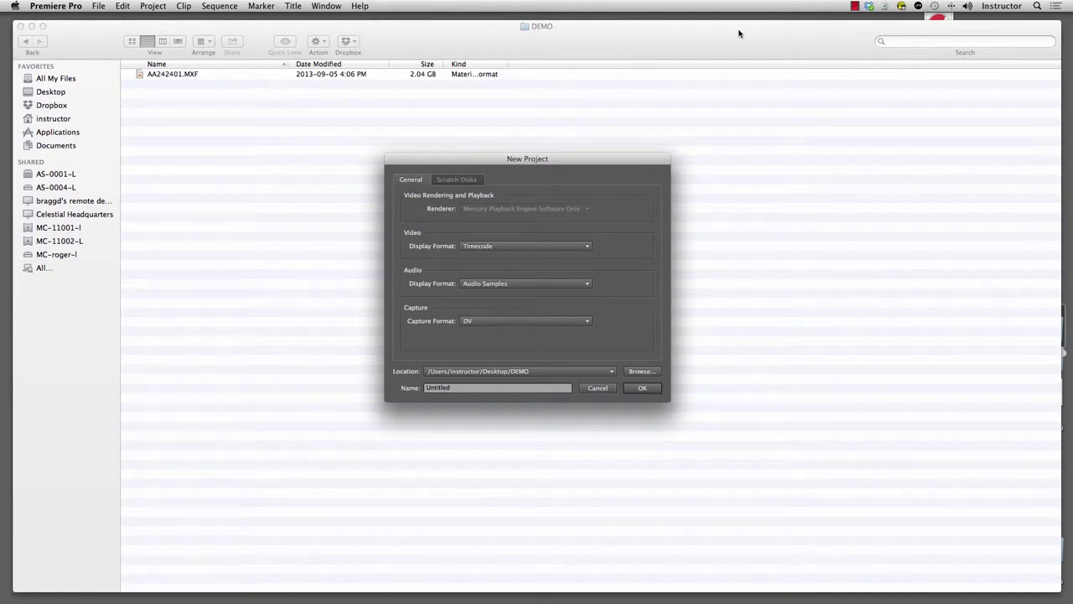
Launch Premiere Pro from search and name the new project 'Green Screen Test'
{"action": "left_click", "coordinate": [1038, 6]}
{"action": "type", "text": "CAMTAS"}
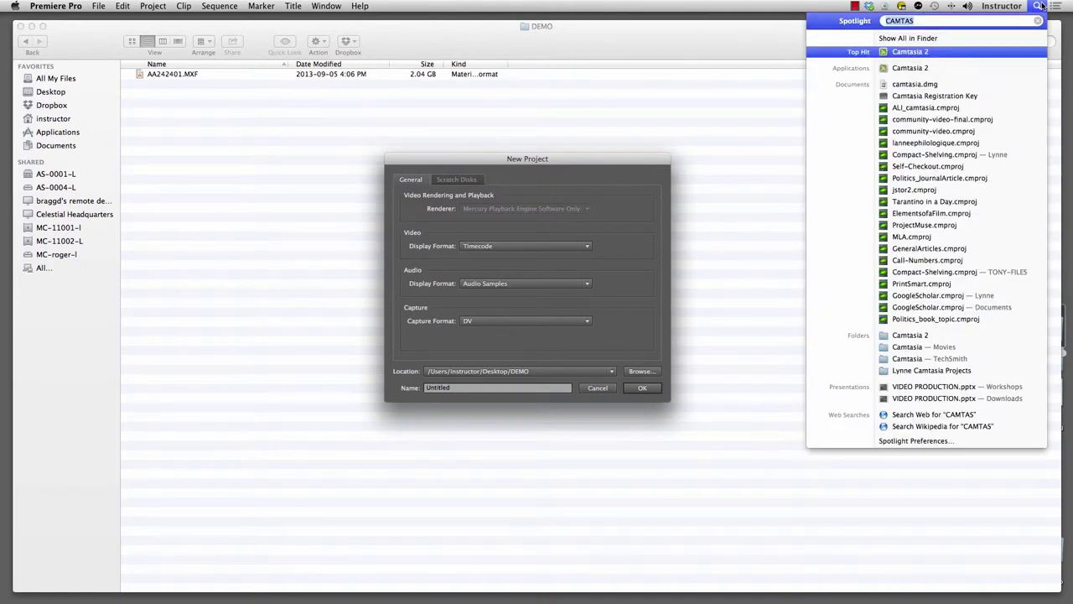
{"action": "type", "text": "premiere"}
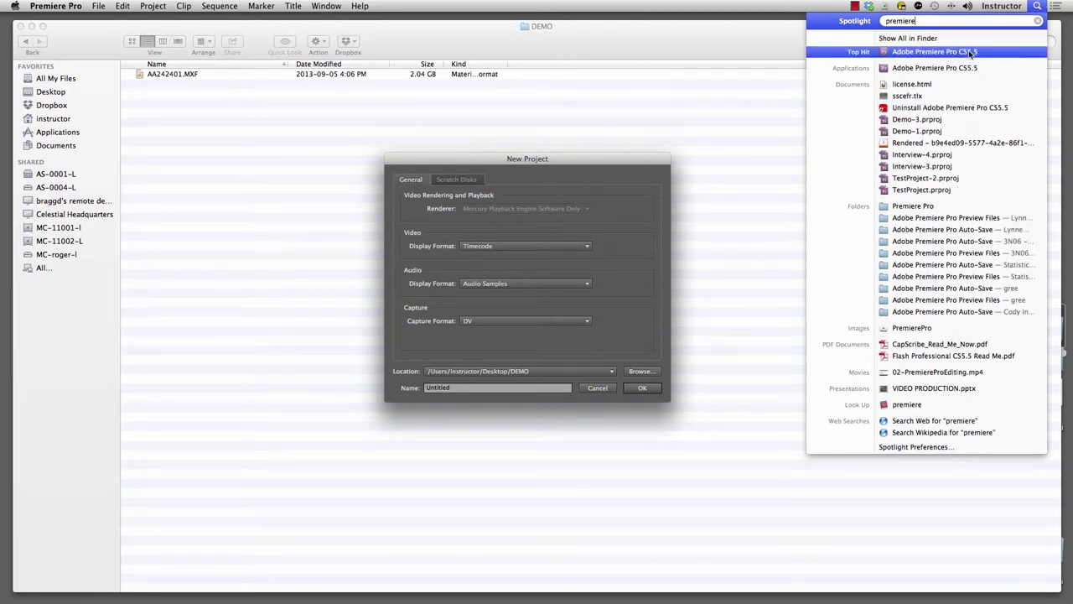
{"action": "left_click", "coordinate": [541, 160]}
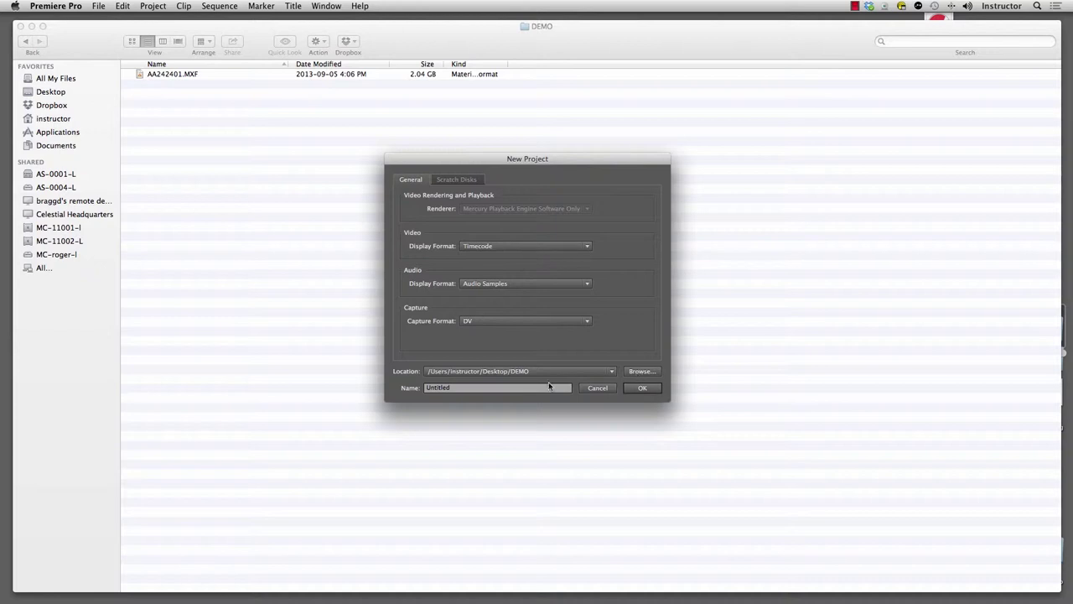
{"action": "left_click_drag", "start_coordinate": [478, 390], "coordinate": [394, 386]}
{"action": "type", "text": "Green Screen Test"}
Create the project, pick the AVCHD 1080p30 preset and name the sequence 'Test Green Screen'
{"action": "key", "text": "Return"}
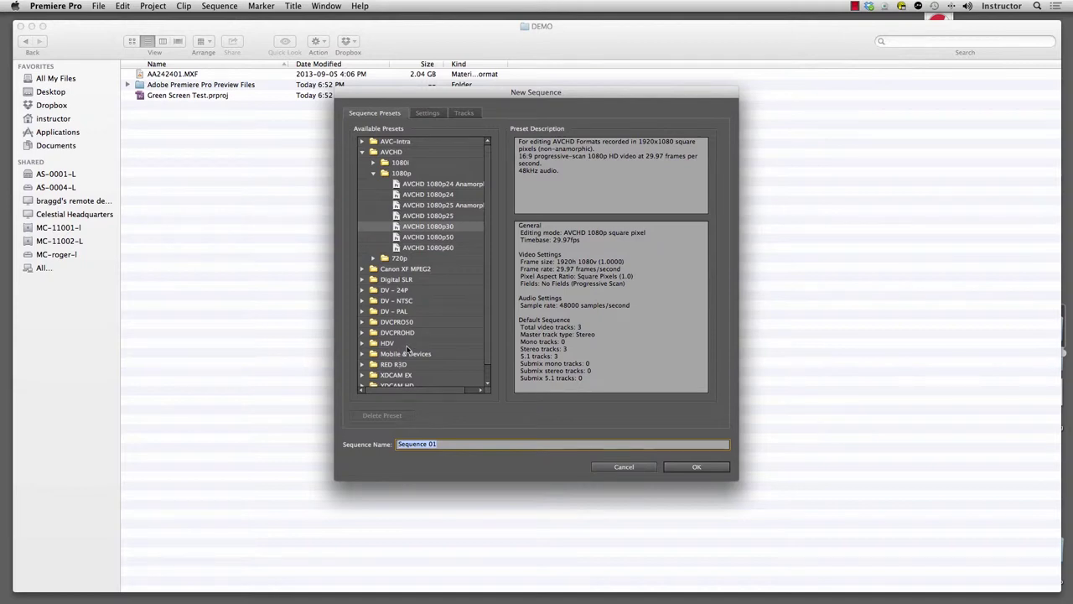
{"action": "left_click", "coordinate": [487, 305]}
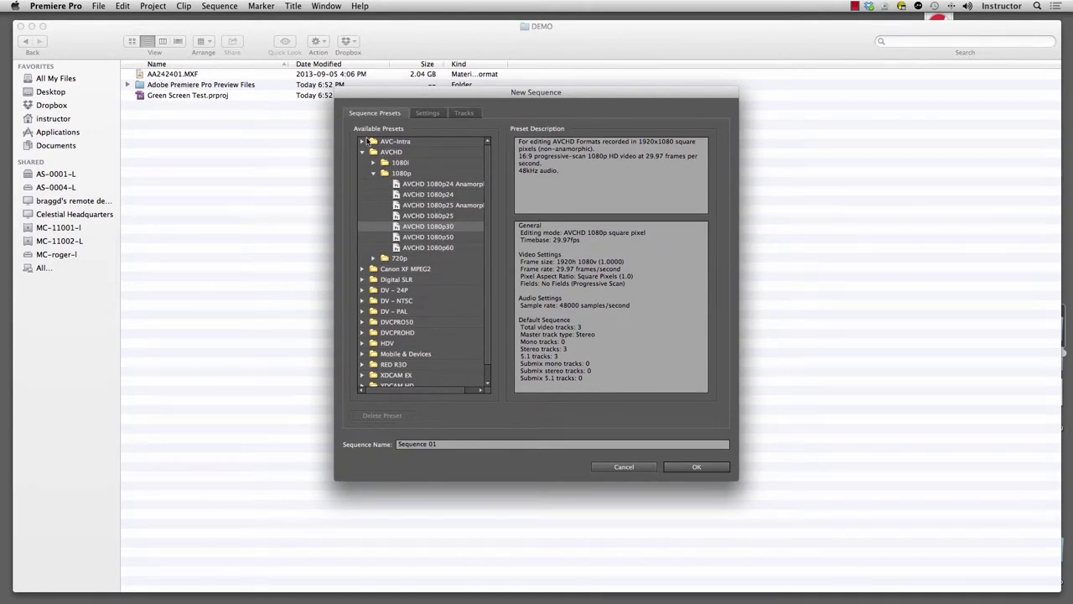
{"action": "left_click", "coordinate": [373, 258]}
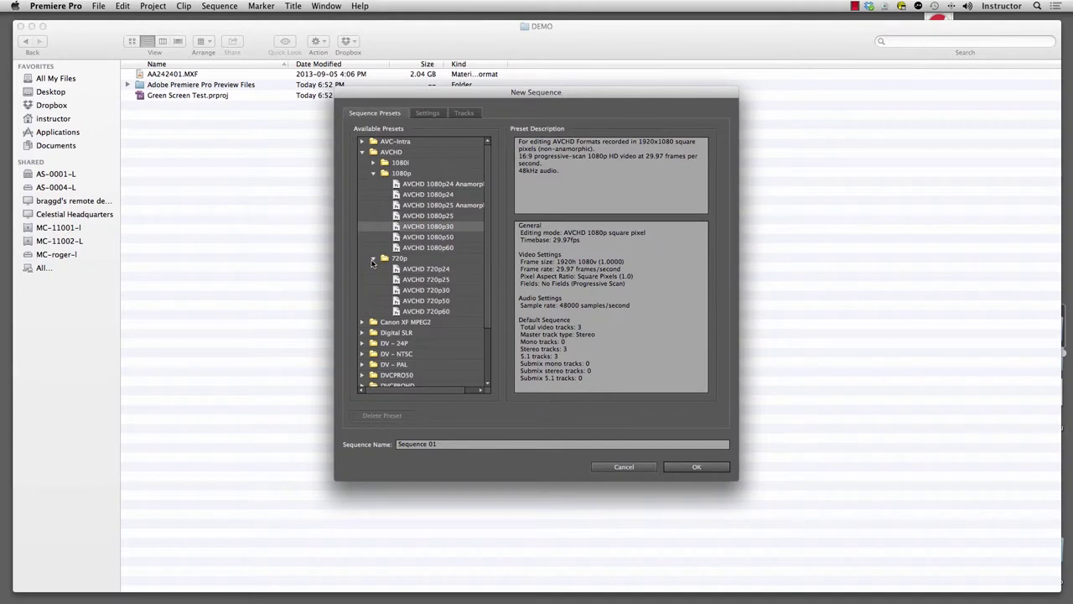
{"action": "left_click", "coordinate": [363, 151]}
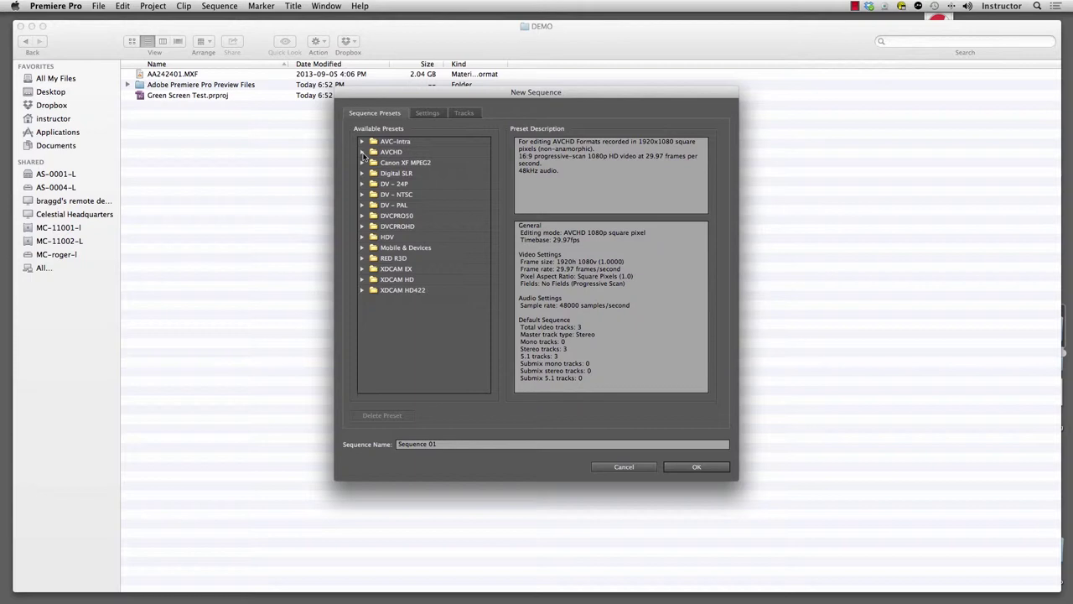
{"action": "left_click", "coordinate": [363, 153]}
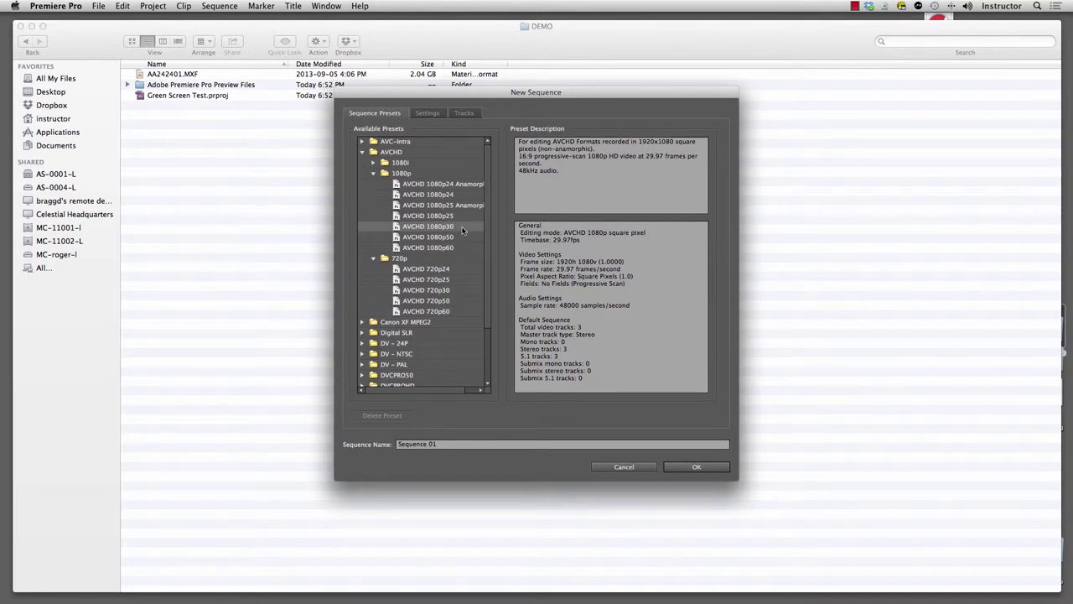
{"action": "left_click_drag", "start_coordinate": [464, 445], "coordinate": [357, 443]}
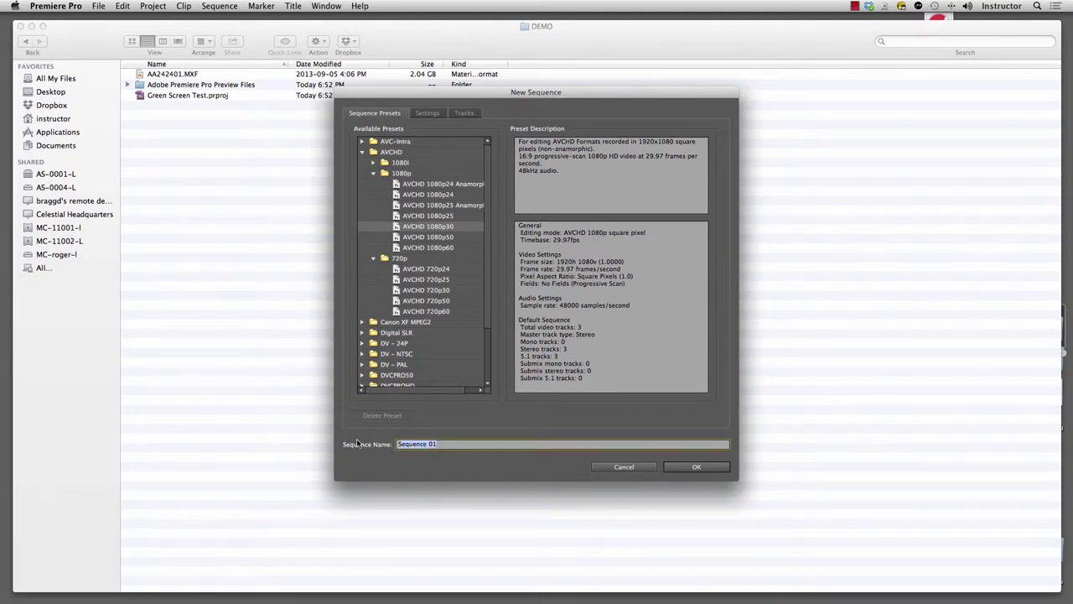
{"action": "type", "text": "Test C"}
{"action": "type", "text": "reen Screen"}
Create the sequence and add a new project bin named 'Video'
{"action": "left_click", "coordinate": [698, 468]}
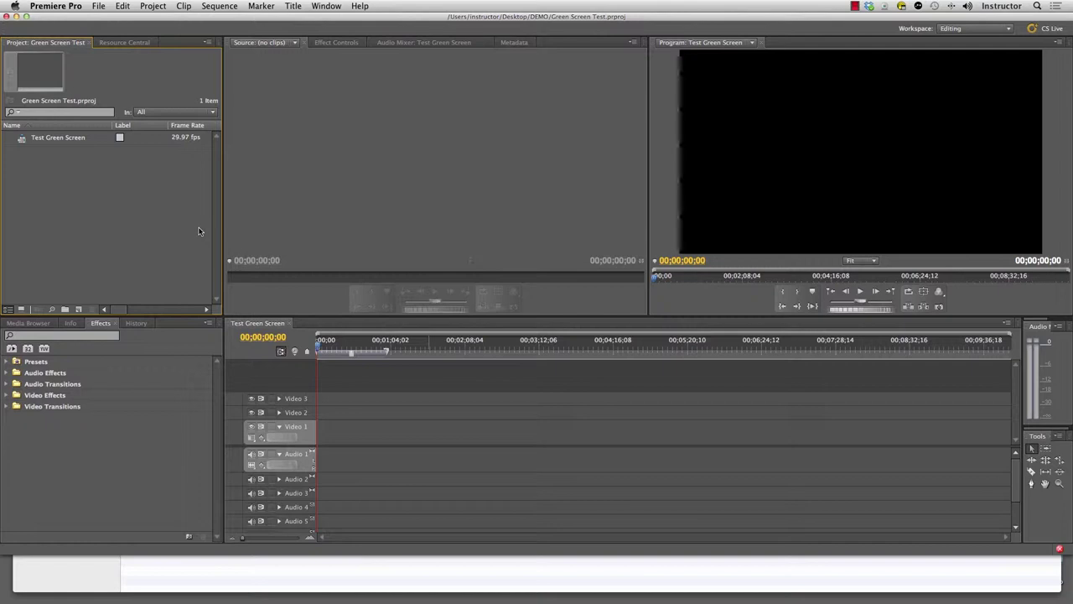
{"action": "right_click", "coordinate": [50, 166]}
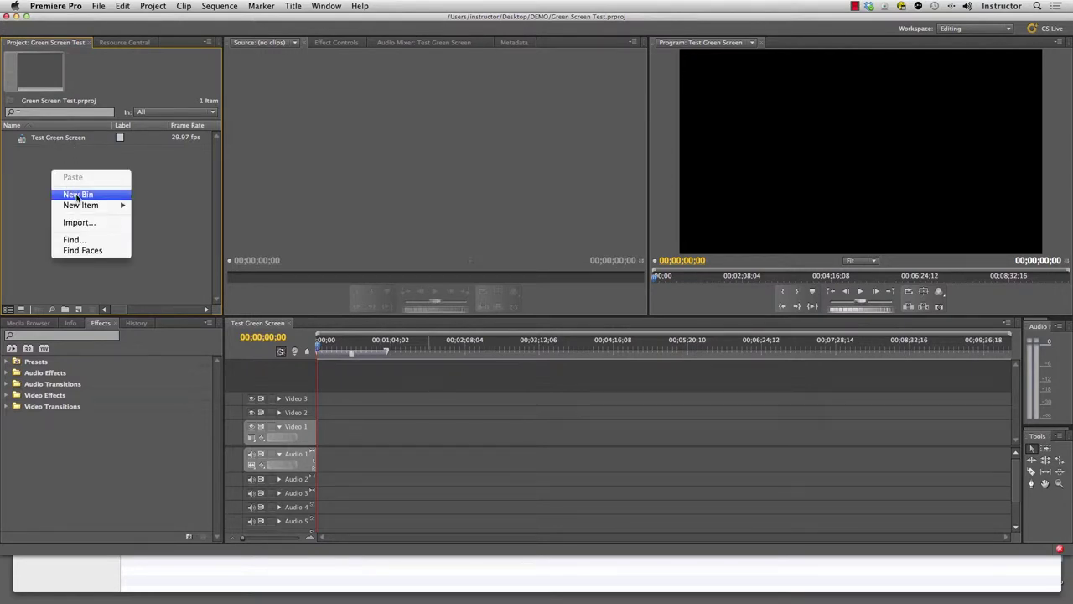
{"action": "left_click", "coordinate": [78, 196]}
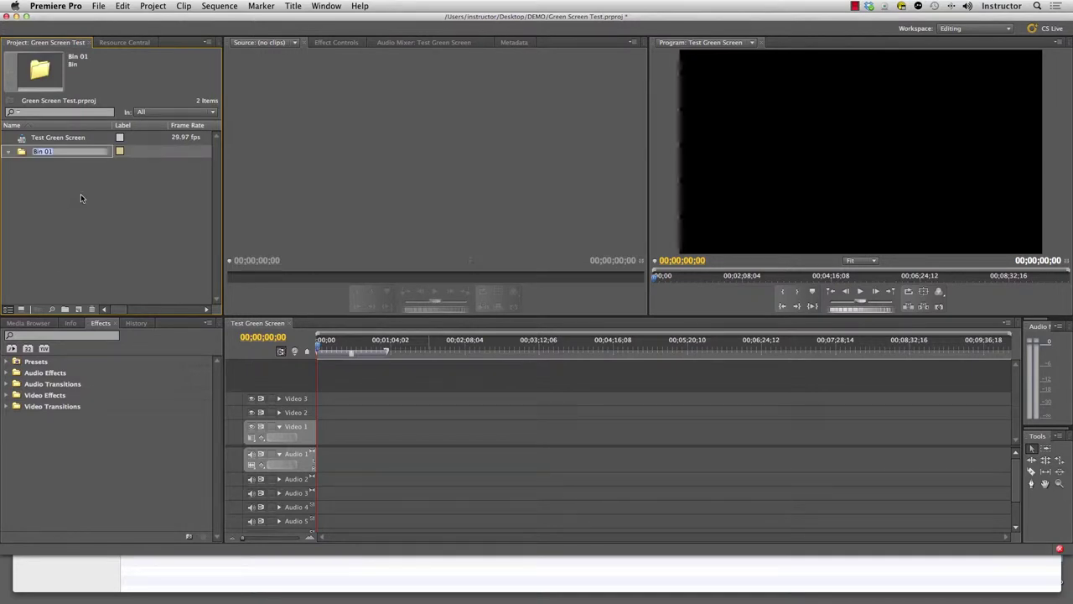
{"action": "type", "text": "Video"}
{"action": "key", "text": "Return"}
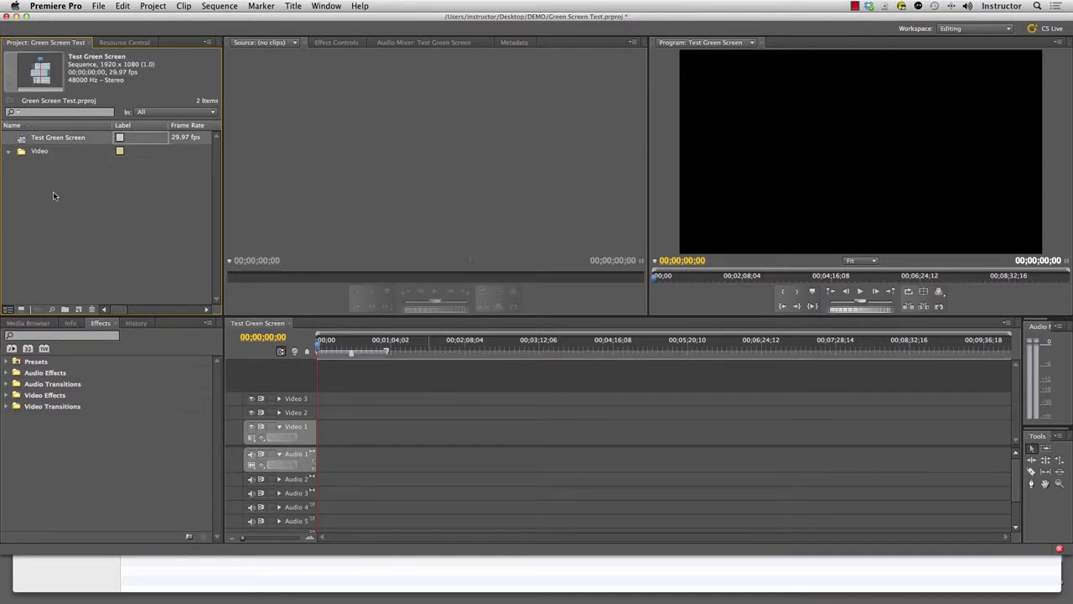
Add a second bin named 'Audio' and select it
{"action": "left_click", "coordinate": [78, 198]}
{"action": "right_click", "coordinate": [83, 204]}
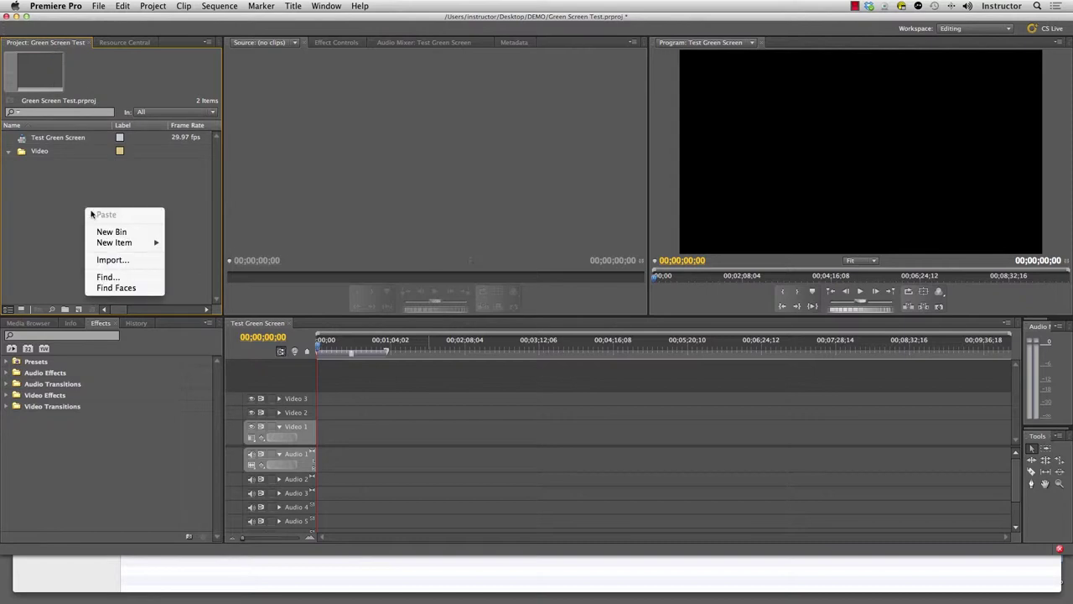
{"action": "left_click", "coordinate": [109, 237]}
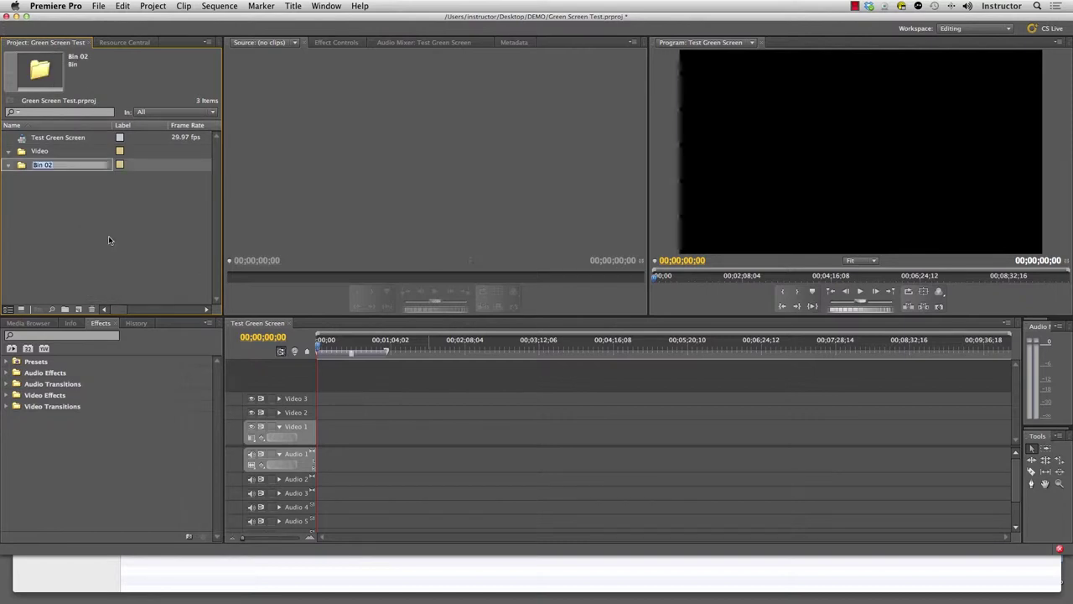
{"action": "type", "text": "Audio"}
{"action": "key", "text": "Return"}
{"action": "left_click", "coordinate": [26, 167]}
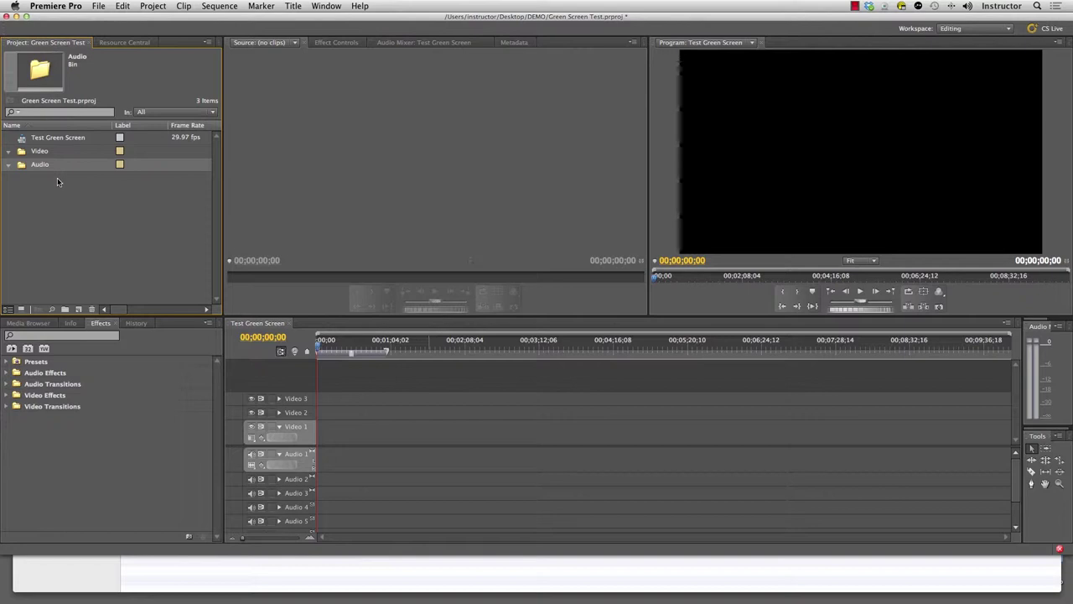
Switch to Finder and move the DEMO folder window aside to reveal Premiere
{"action": "key", "text": "super+Tab"}
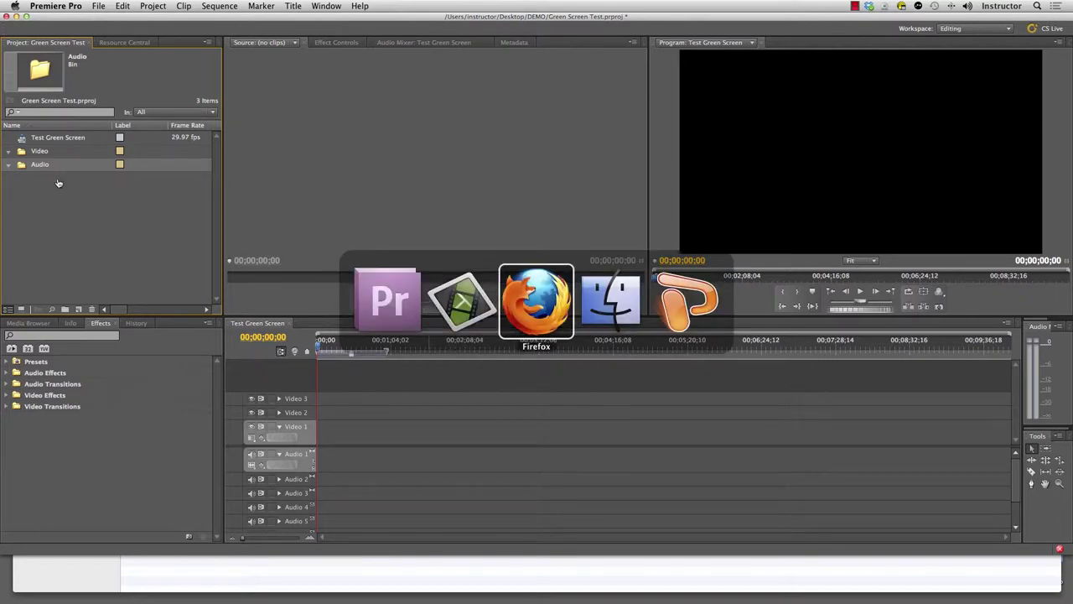
{"action": "key", "text": "super+shift+Tab"}
{"action": "key", "text": "super+Tab"}
{"action": "key", "text": "super+Tab"}
{"action": "key", "text": "super+Tab"}
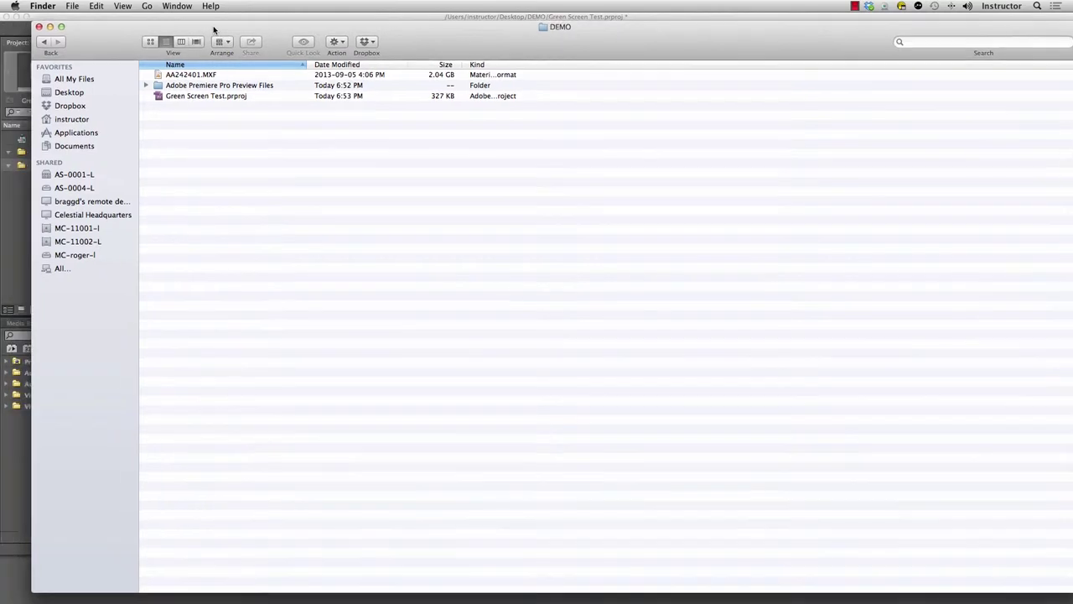
{"action": "left_click_drag", "start_coordinate": [211, 29], "coordinate": [403, 31]}
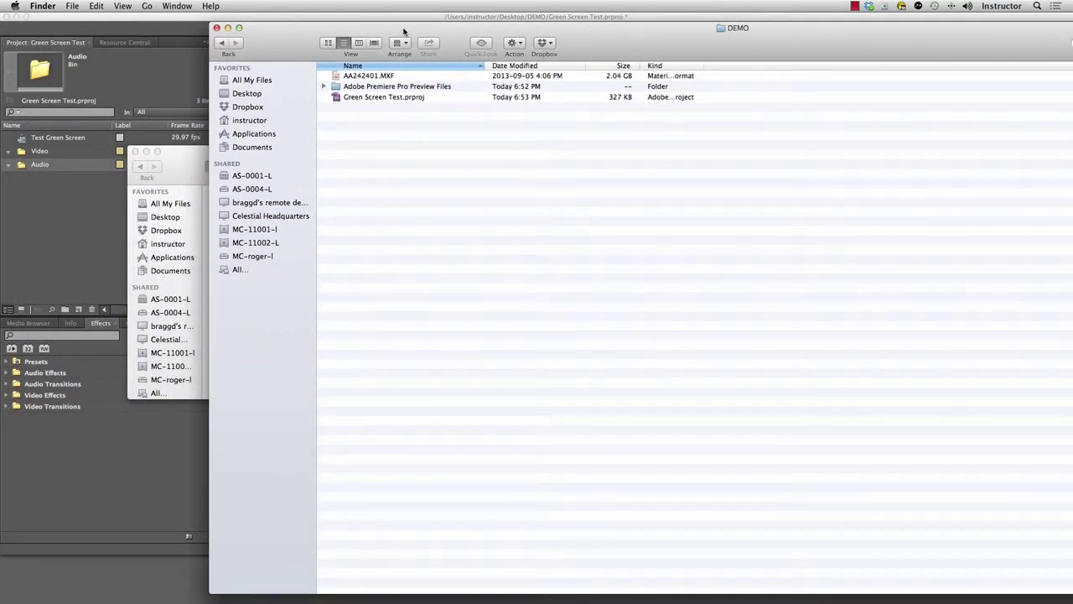
Import AA242401.MXF into the Premiere project and move it into the Video bin
{"action": "left_click", "coordinate": [357, 77]}
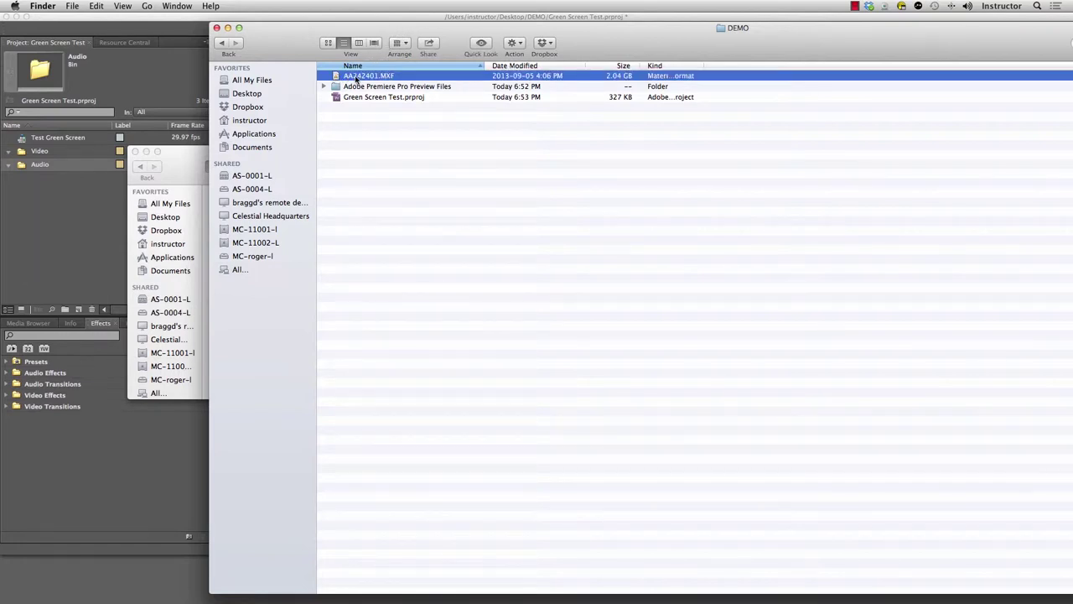
{"action": "key", "text": "super+a"}
{"action": "left_click", "coordinate": [351, 78]}
{"action": "left_click_drag", "start_coordinate": [374, 79], "coordinate": [52, 188]}
{"action": "left_click", "coordinate": [53, 206]}
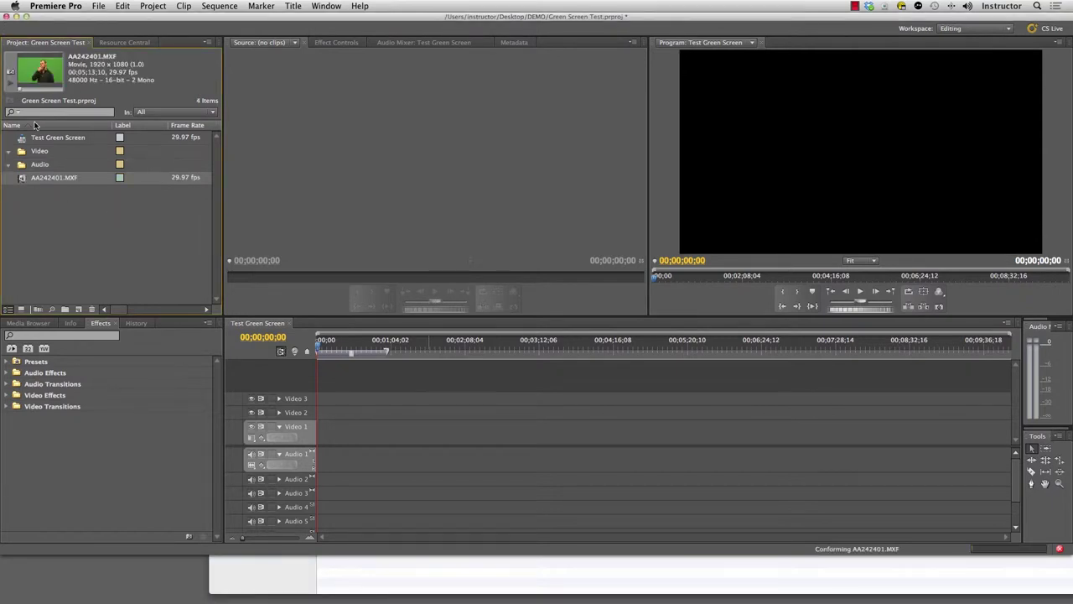
{"action": "left_click_drag", "start_coordinate": [21, 178], "coordinate": [21, 152]}
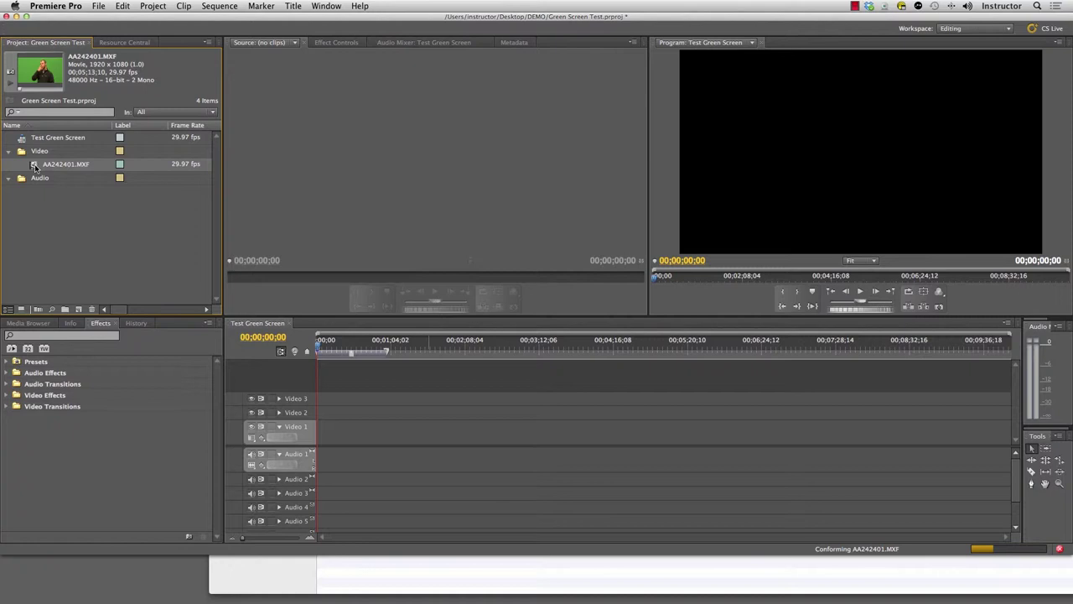
Play AA242401.MXF in the Source monitor and stop on a frame of the man against green
{"action": "double_click", "coordinate": [35, 167]}
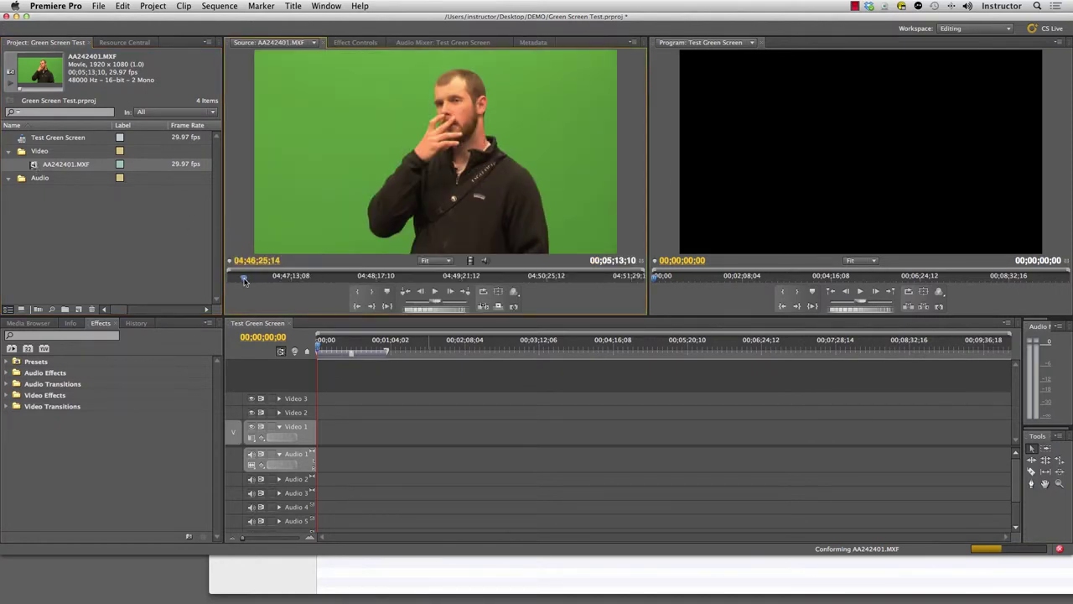
{"action": "left_click", "coordinate": [244, 281]}
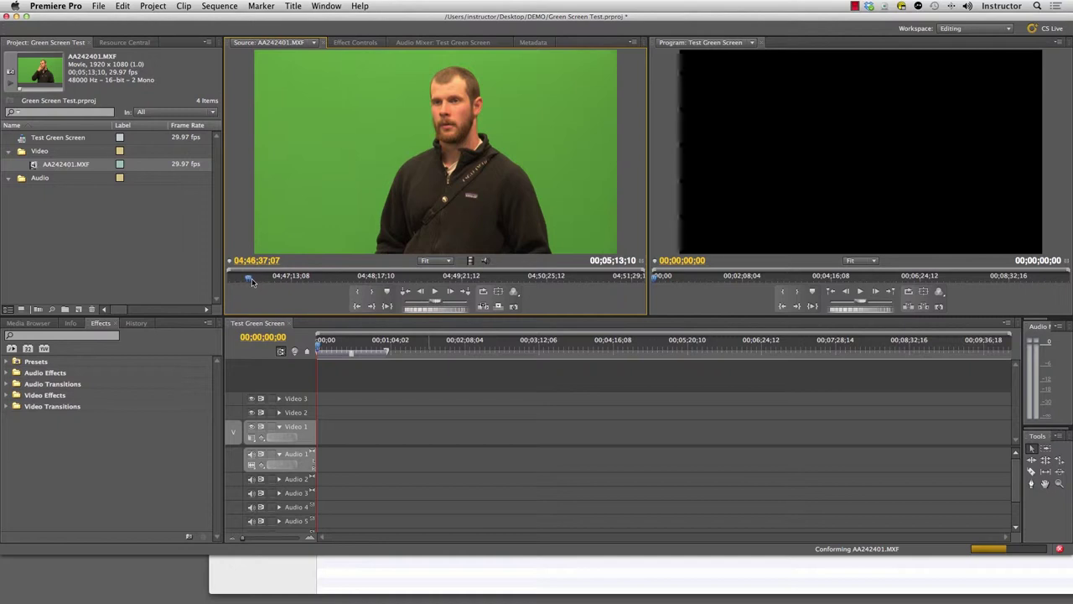
{"action": "left_click", "coordinate": [249, 280]}
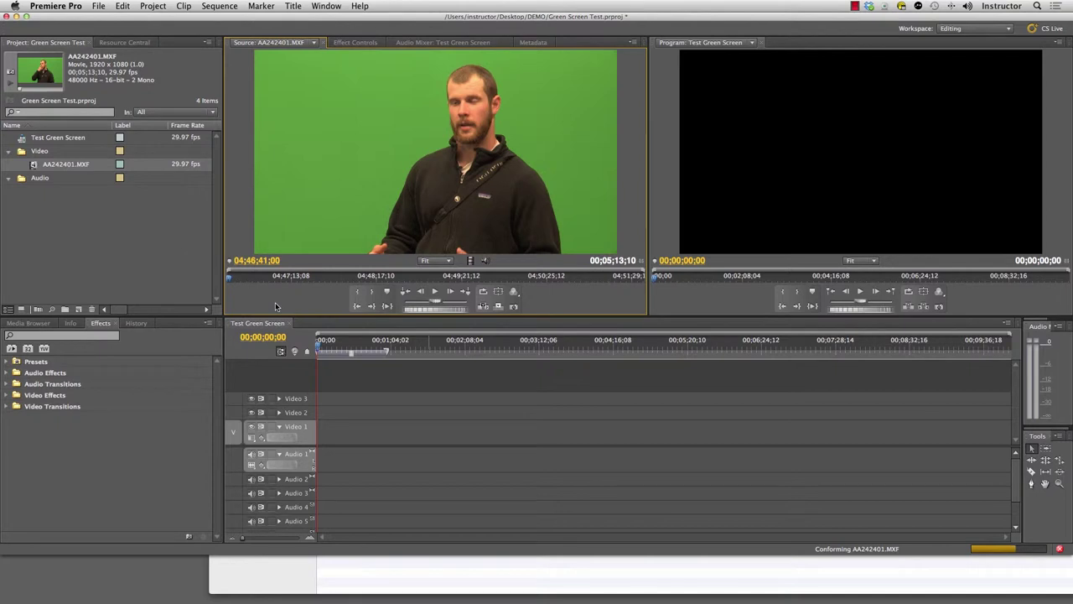
{"action": "key", "text": "space"}
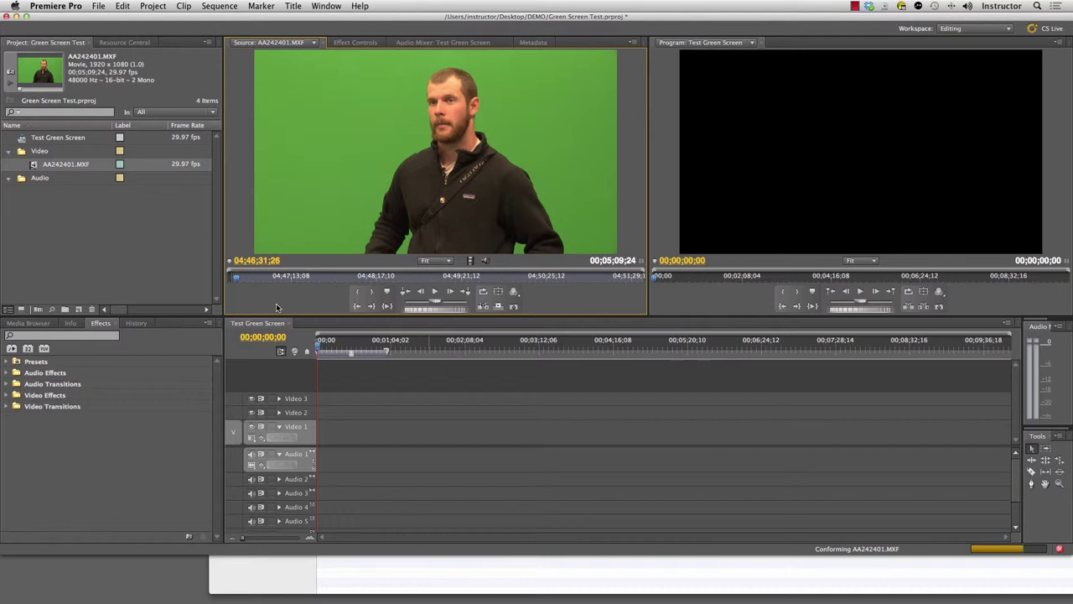
{"action": "key", "text": "space"}
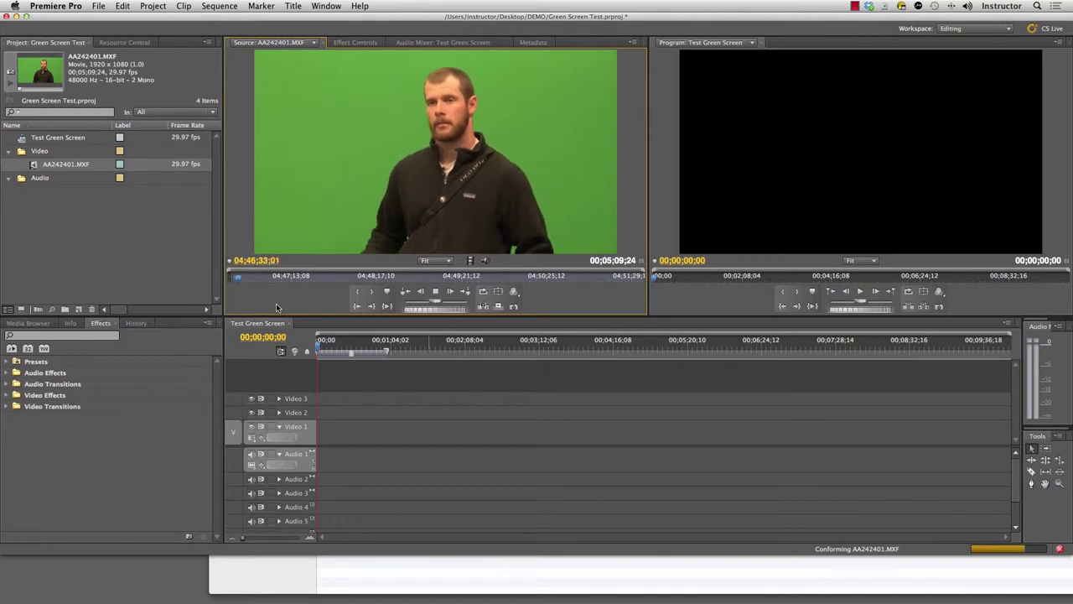
{"action": "key", "text": "space"}
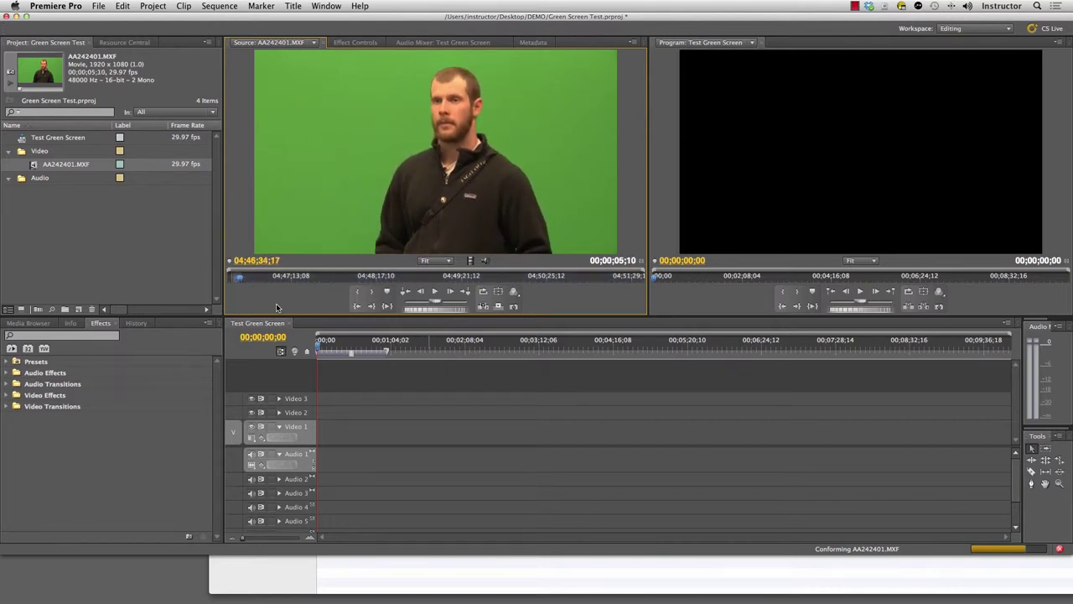
{"action": "left_click_drag", "start_coordinate": [237, 282], "coordinate": [240, 279]}
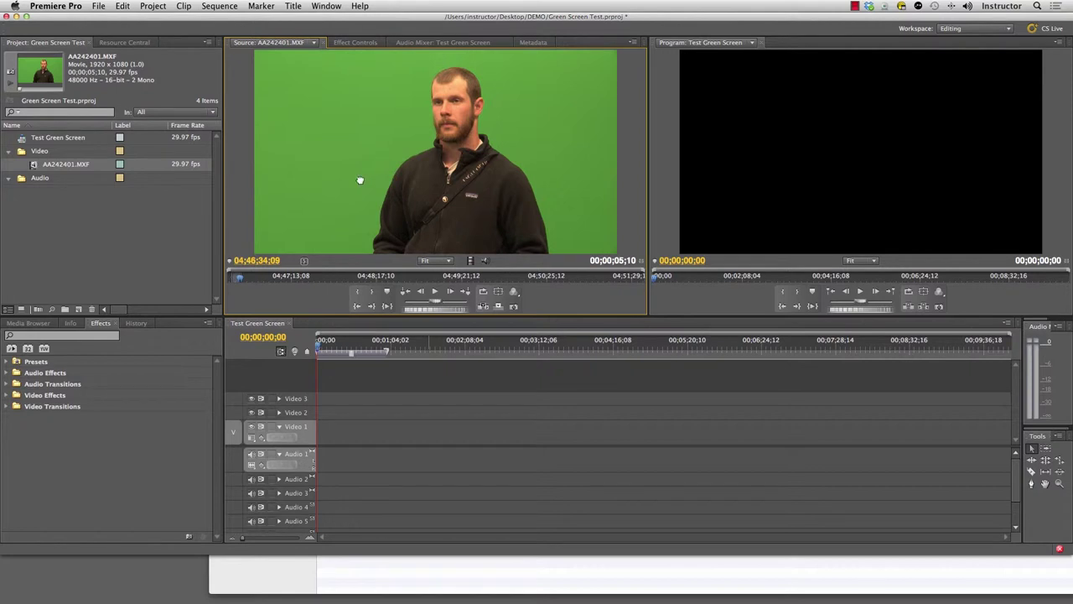
Place AA242401.MXF on Video 1, zoom the timeline in and park the playhead at 02;14
{"action": "left_click_drag", "start_coordinate": [360, 180], "coordinate": [324, 439]}
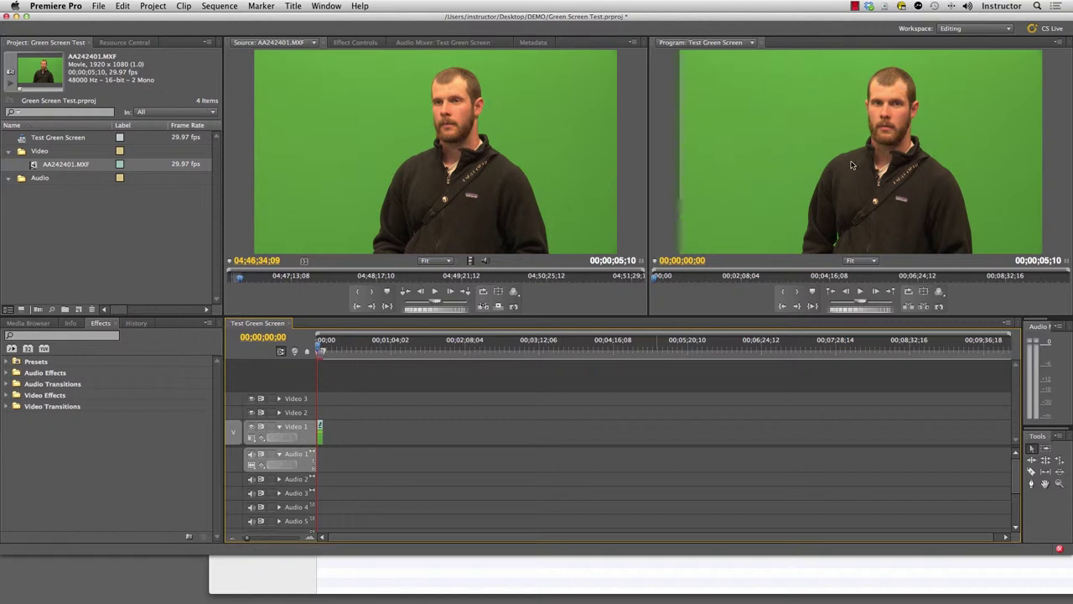
{"action": "mouse_move", "coordinate": [322, 349]}
{"action": "key", "text": "space"}
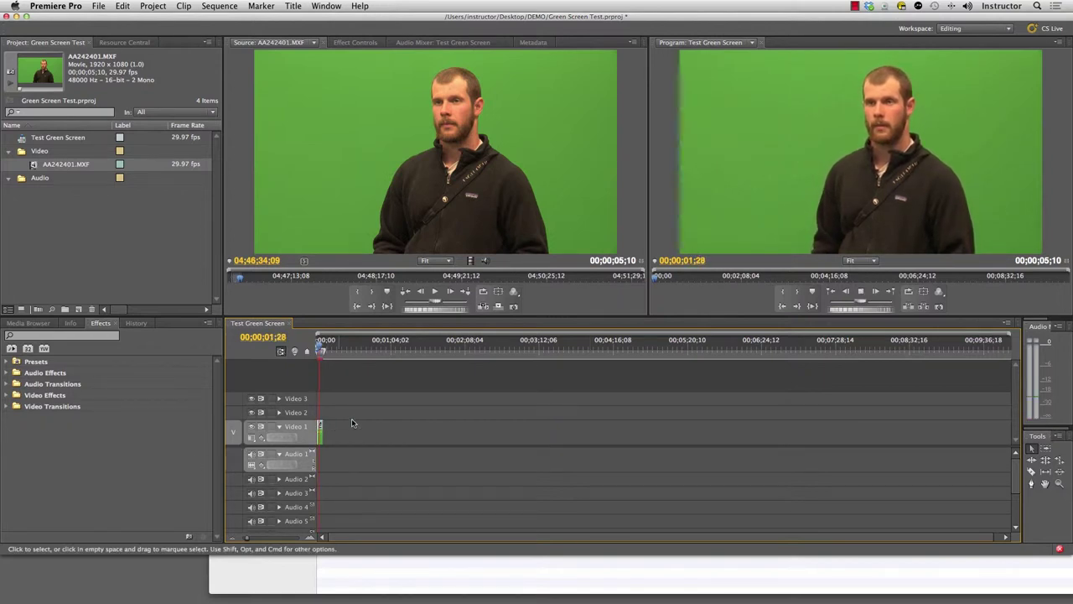
{"action": "key", "text": "space"}
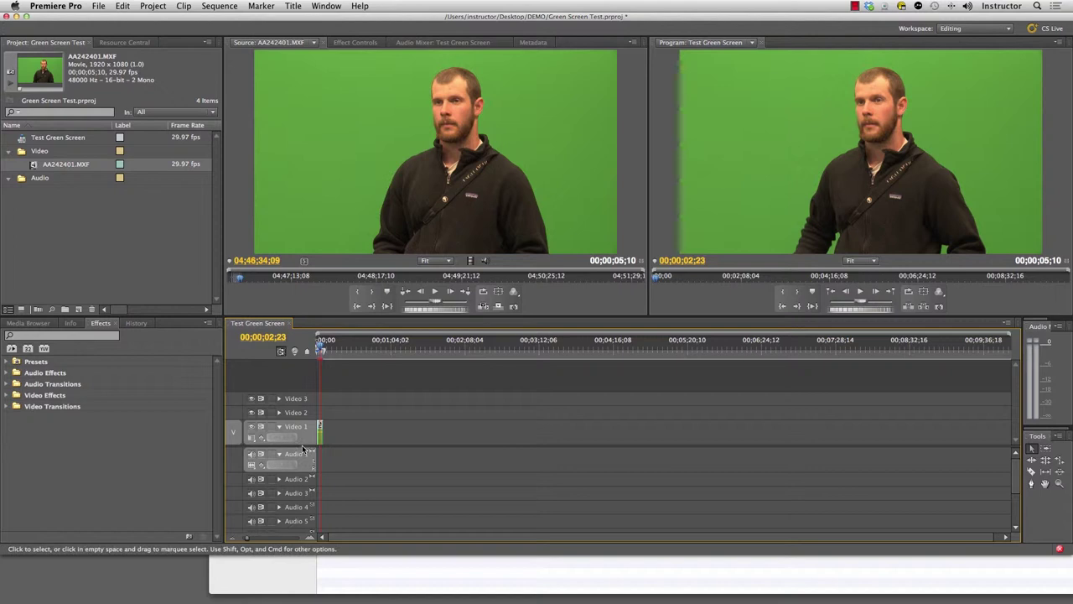
{"action": "left_click", "coordinate": [311, 536]}
{"action": "left_click", "coordinate": [311, 537]}
{"action": "left_click", "coordinate": [311, 537]}
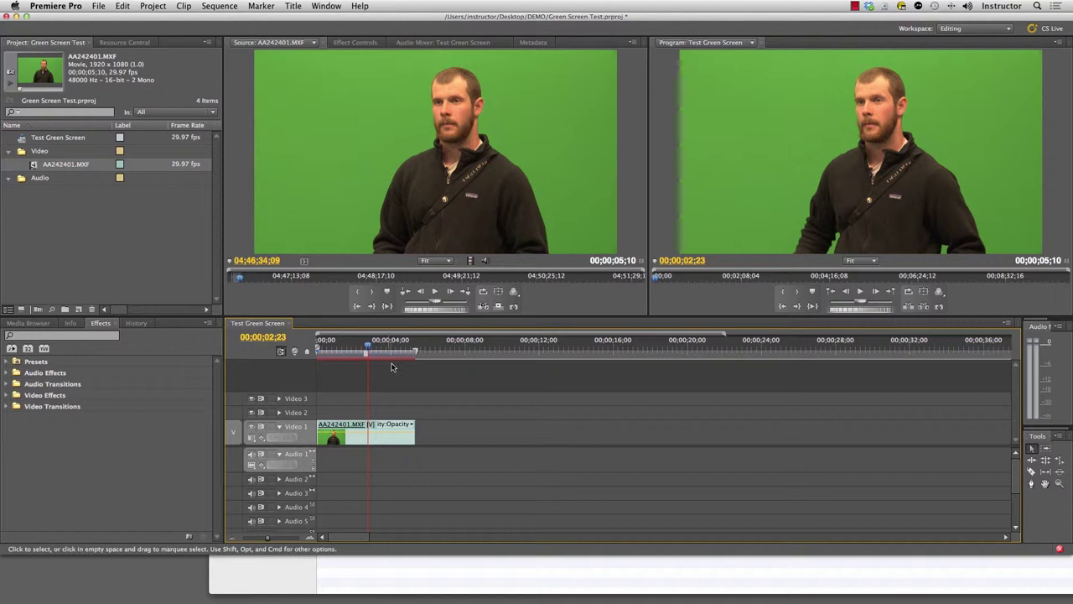
{"action": "left_click_drag", "start_coordinate": [366, 341], "coordinate": [364, 351]}
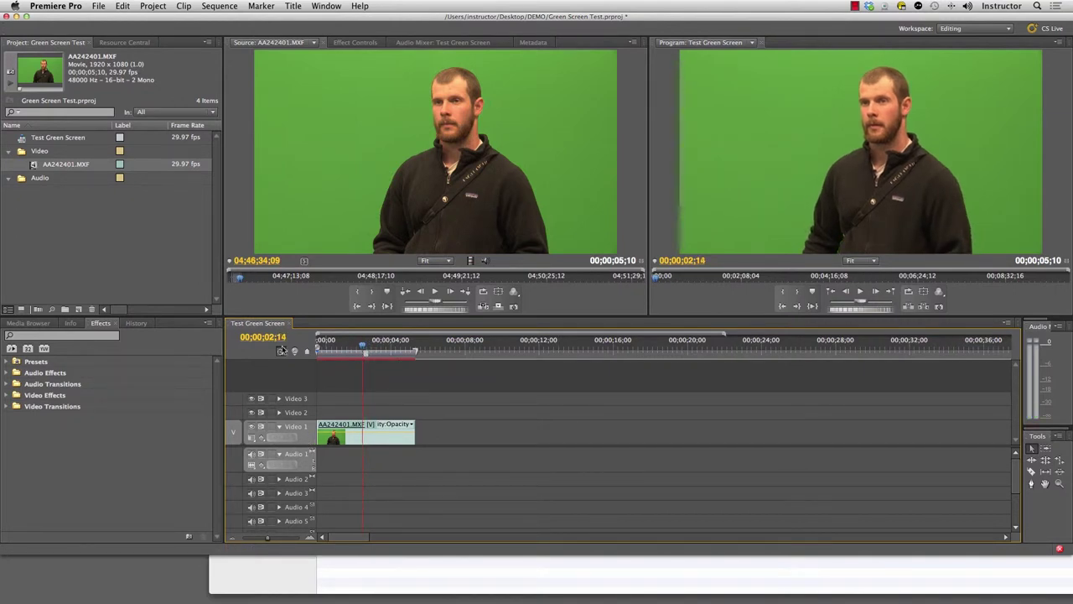
Find Ultra Key by searching 'ultra' in Effects and apply it to the clip
{"action": "left_click", "coordinate": [77, 336]}
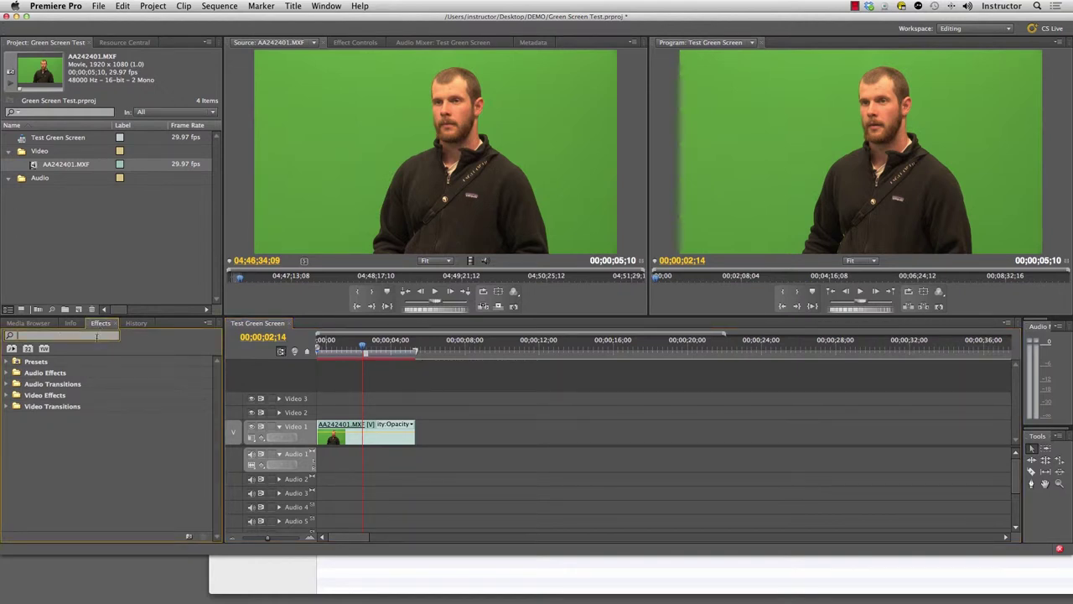
{"action": "type", "text": "ultra"}
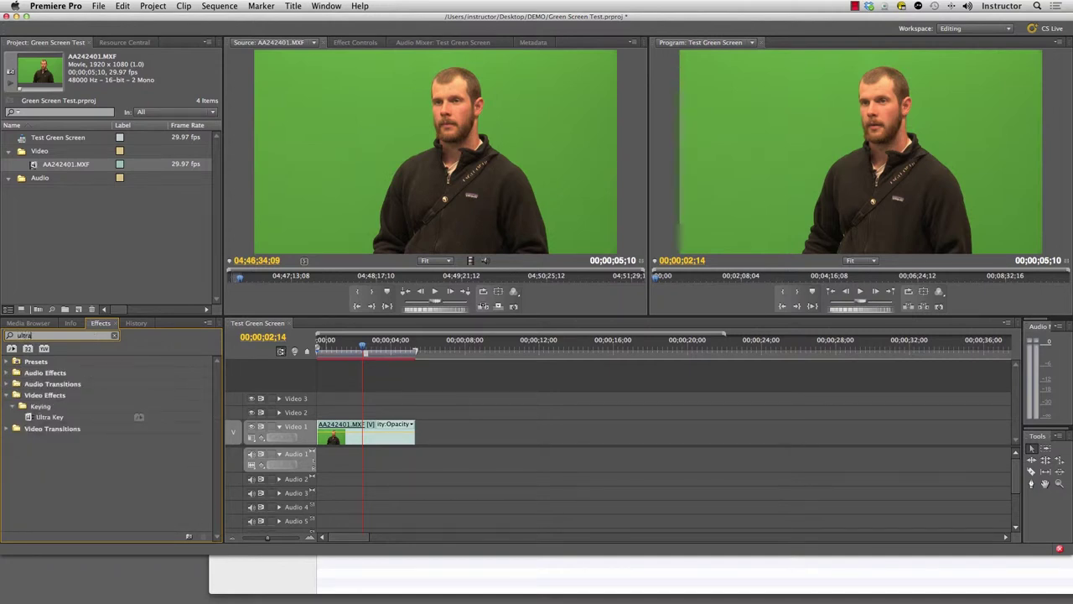
{"action": "left_click", "coordinate": [39, 423]}
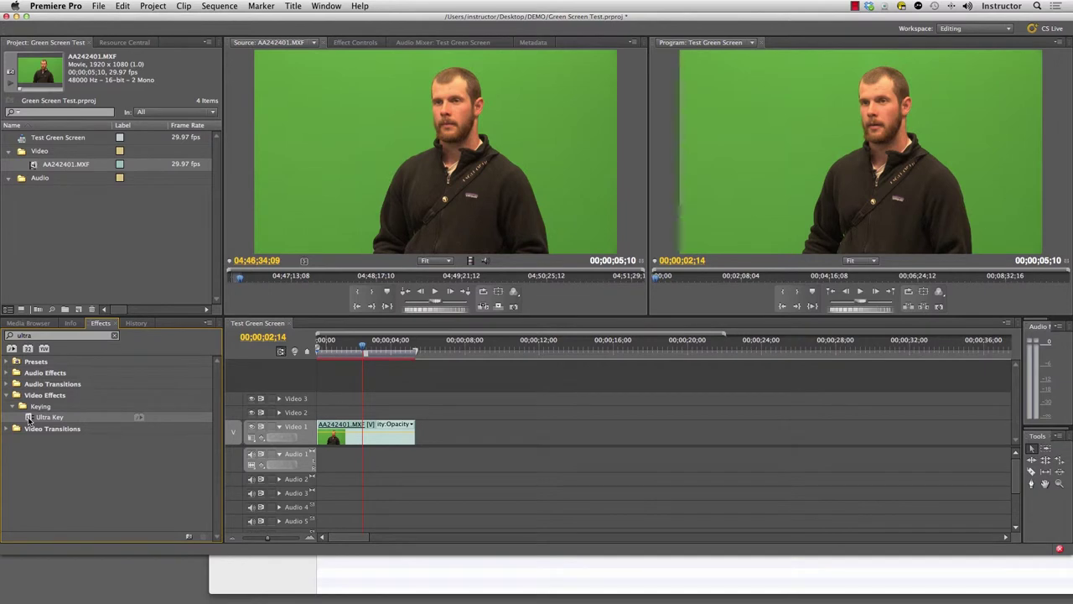
{"action": "left_click_drag", "start_coordinate": [29, 420], "coordinate": [405, 437]}
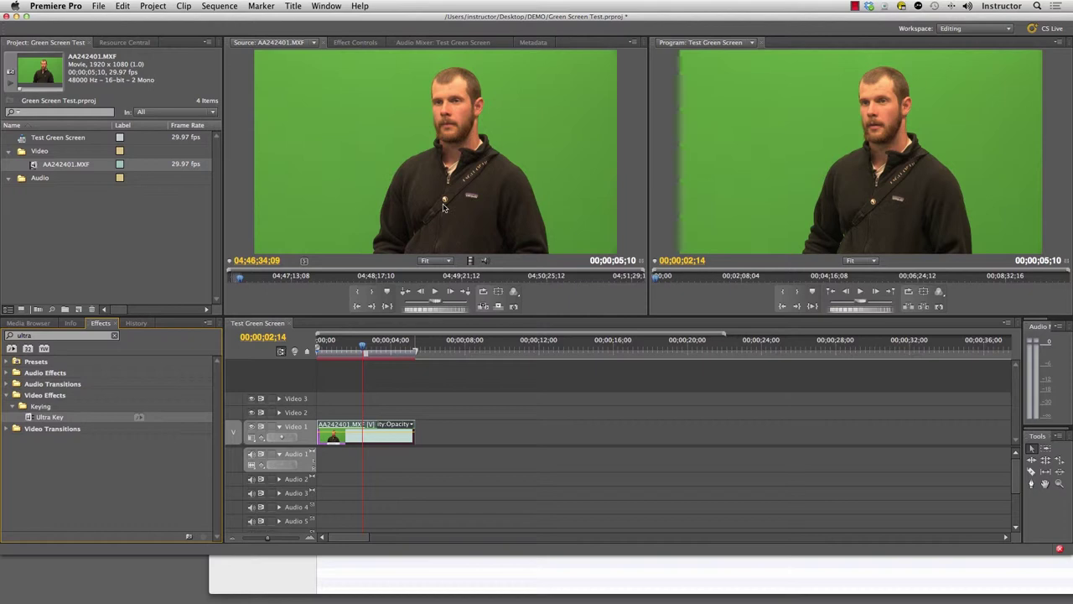
In Effect Controls, sample the green screen as Ultra Key's Key Color
{"action": "left_click", "coordinate": [355, 42]}
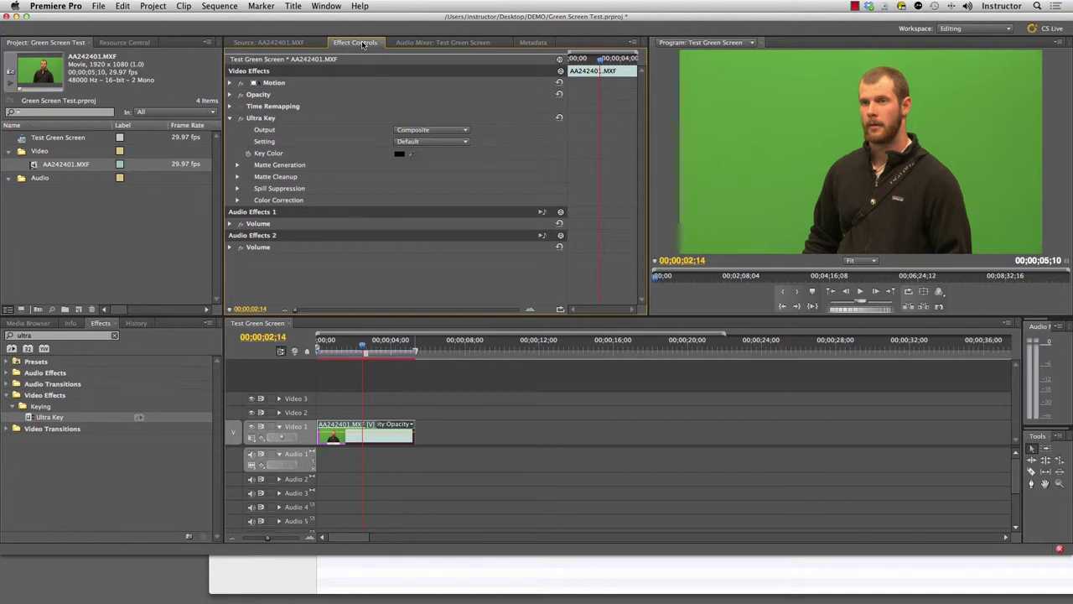
{"action": "left_click", "coordinate": [232, 118]}
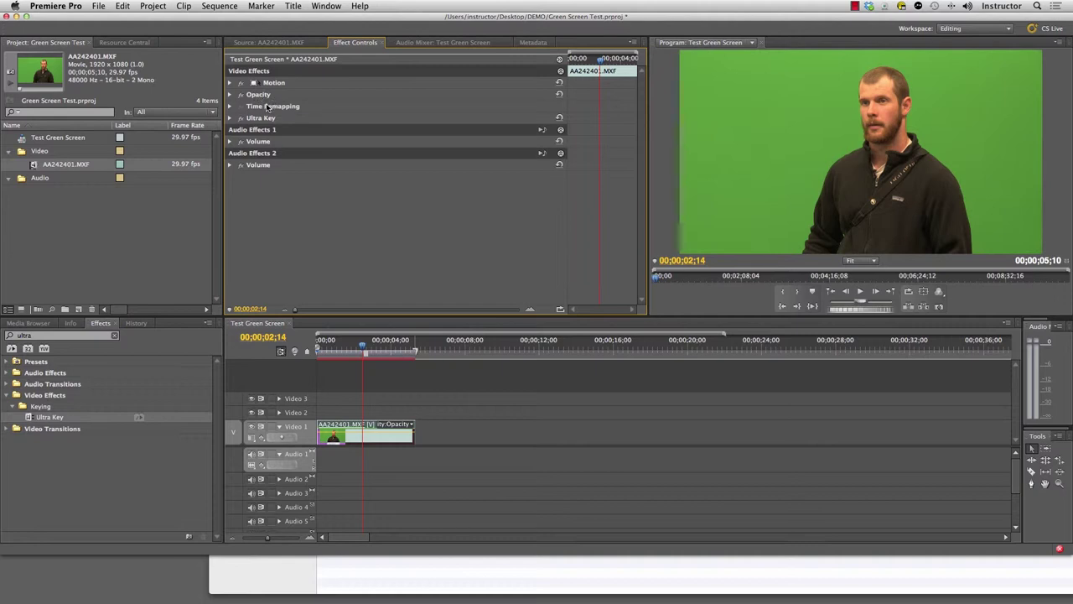
{"action": "left_click", "coordinate": [248, 120]}
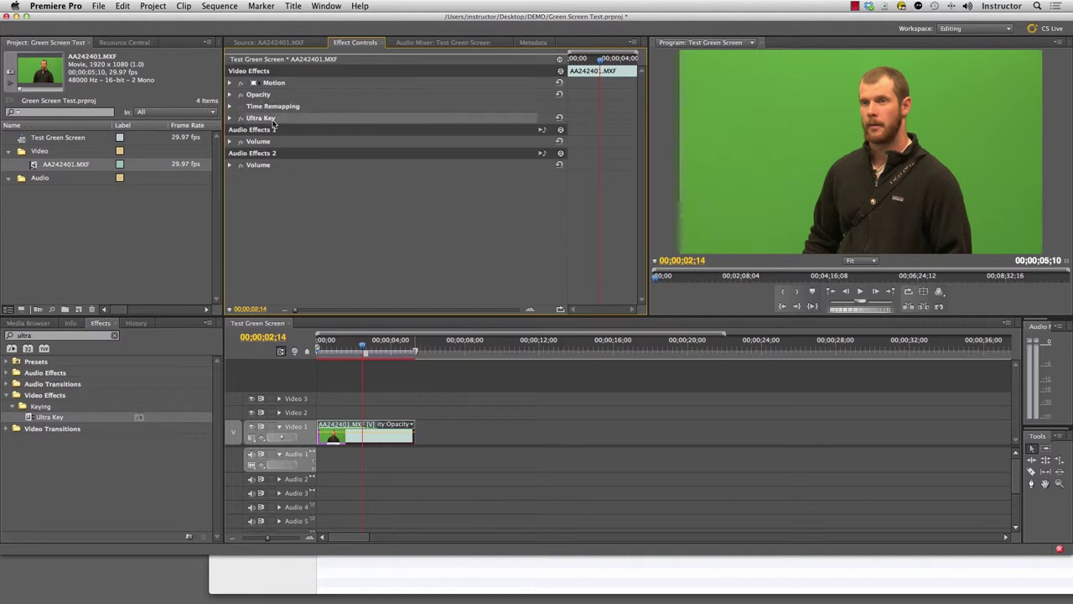
{"action": "left_click", "coordinate": [230, 118]}
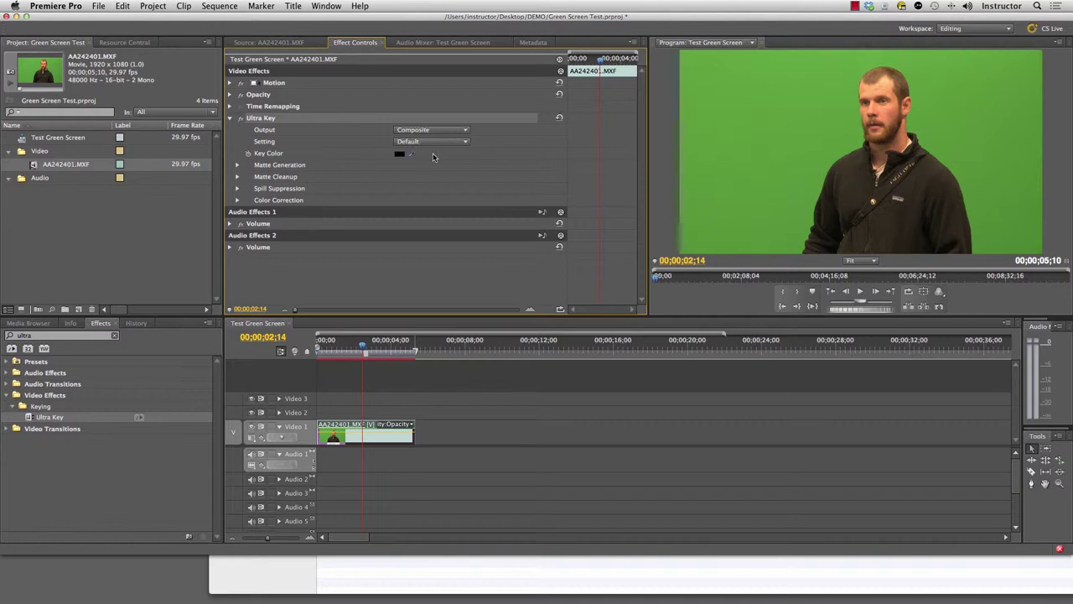
{"action": "left_click_drag", "start_coordinate": [412, 153], "coordinate": [986, 167]}
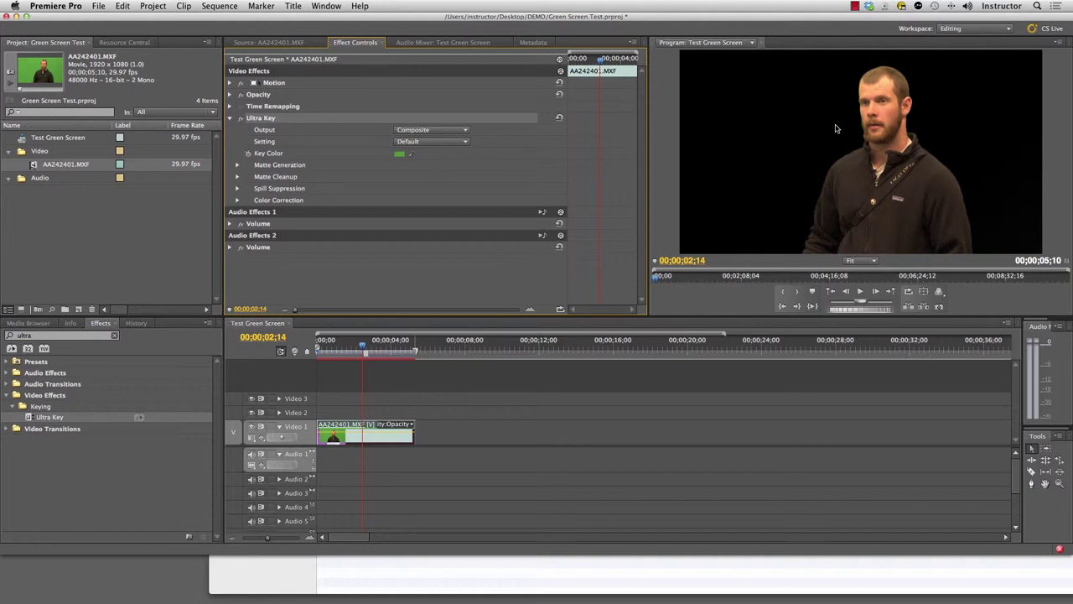
Set Ultra Key output to Alpha Channel and raise Matte Generation Pedestal to 31.0
{"action": "left_click", "coordinate": [432, 132]}
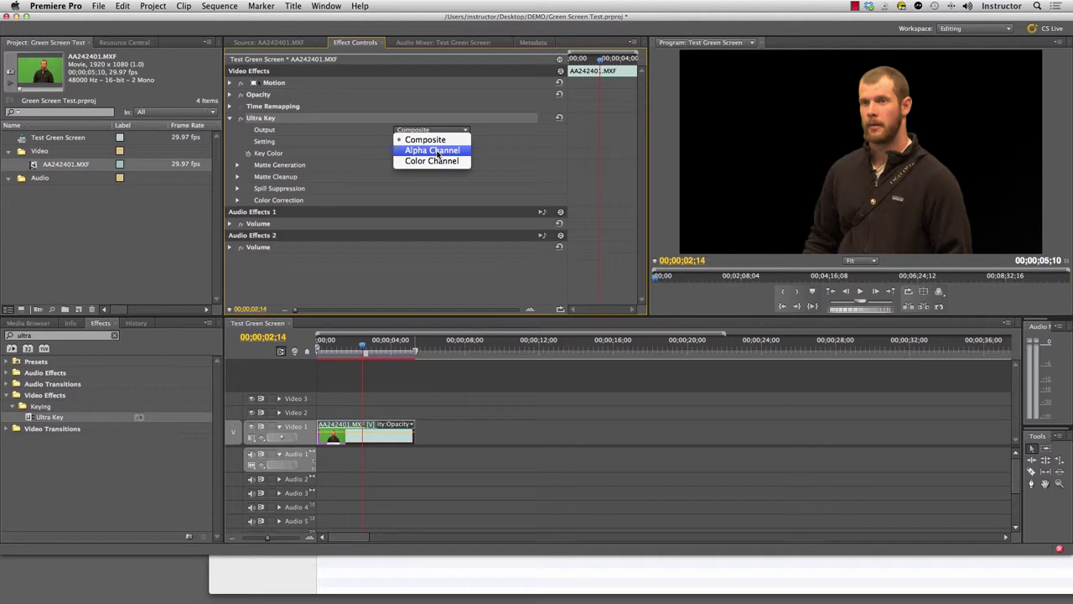
{"action": "left_click", "coordinate": [436, 152]}
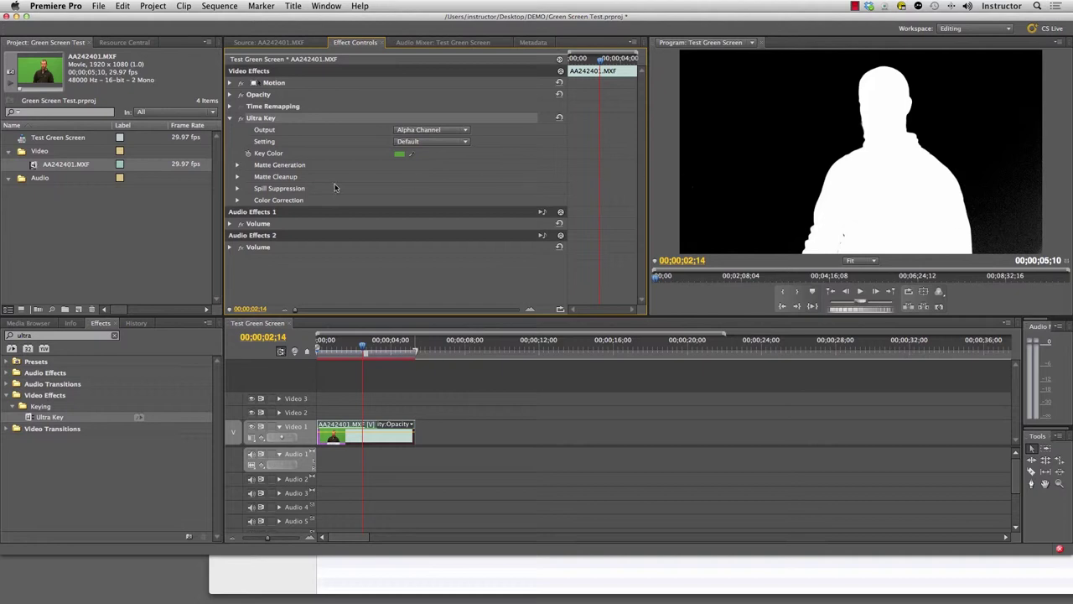
{"action": "left_click", "coordinate": [237, 166]}
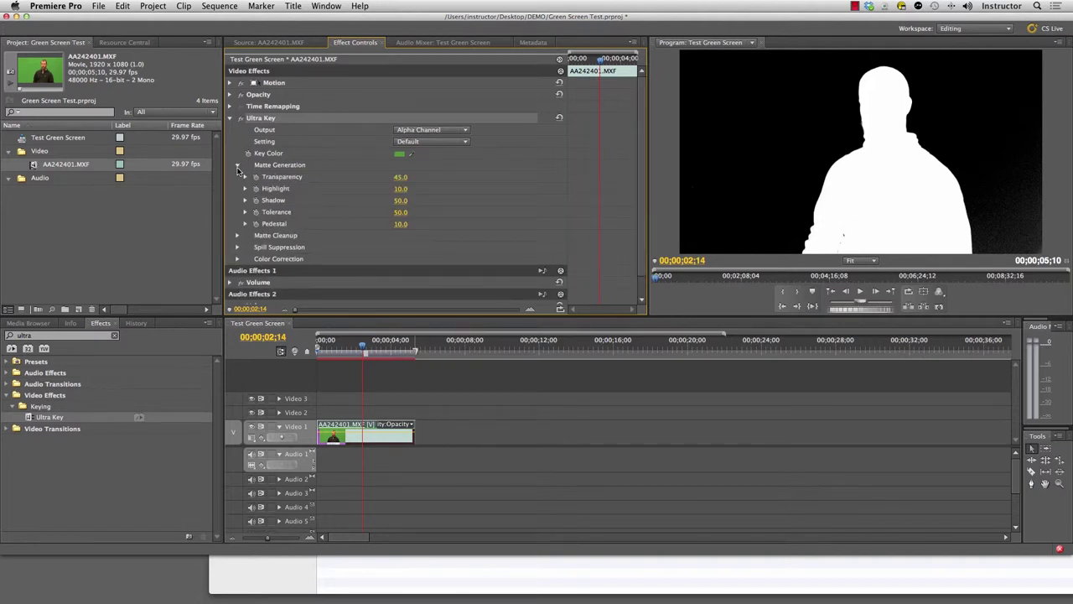
{"action": "left_click_drag", "start_coordinate": [400, 227], "coordinate": [402, 226]}
{"action": "left_click_drag", "start_coordinate": [401, 224], "coordinate": [405, 224]}
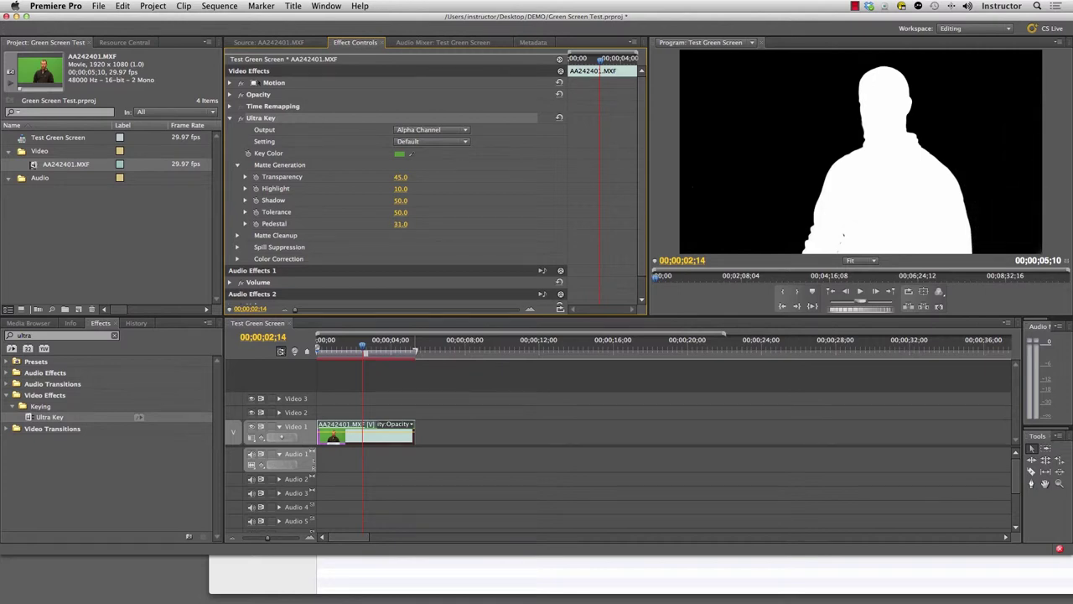
{"action": "left_click_drag", "start_coordinate": [405, 224], "coordinate": [408, 223]}
Set Ultra Key output back to Composite and bring the Finder DEMO window forward
{"action": "left_click", "coordinate": [451, 131]}
{"action": "left_click", "coordinate": [435, 138]}
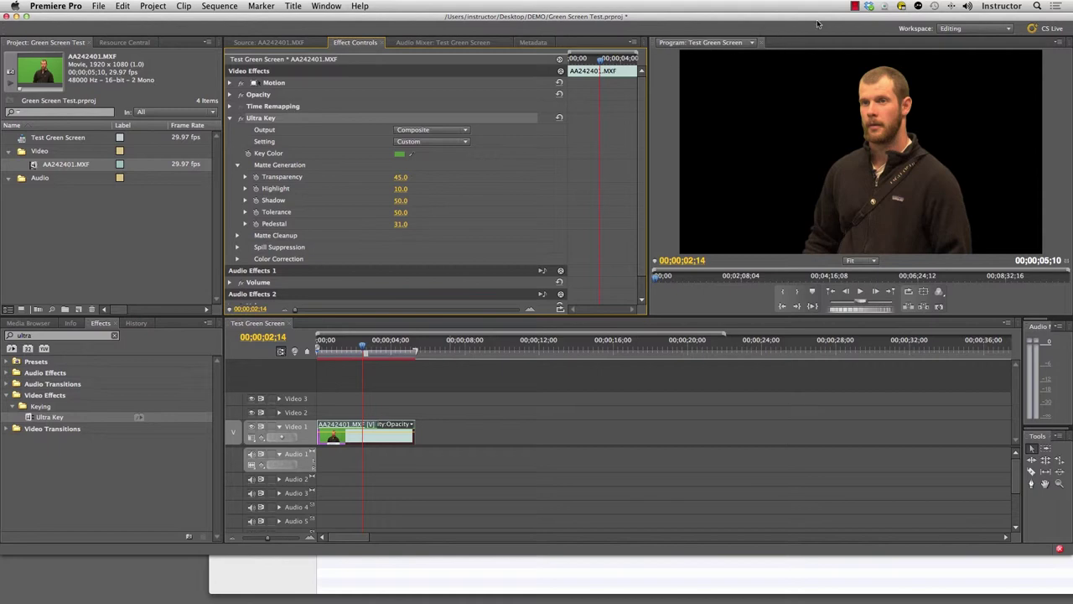
{"action": "left_click", "coordinate": [854, 6]}
Import tardarsauce.jpg from the DEMO folder into the project and return to Premiere
{"action": "left_click", "coordinate": [864, 30]}
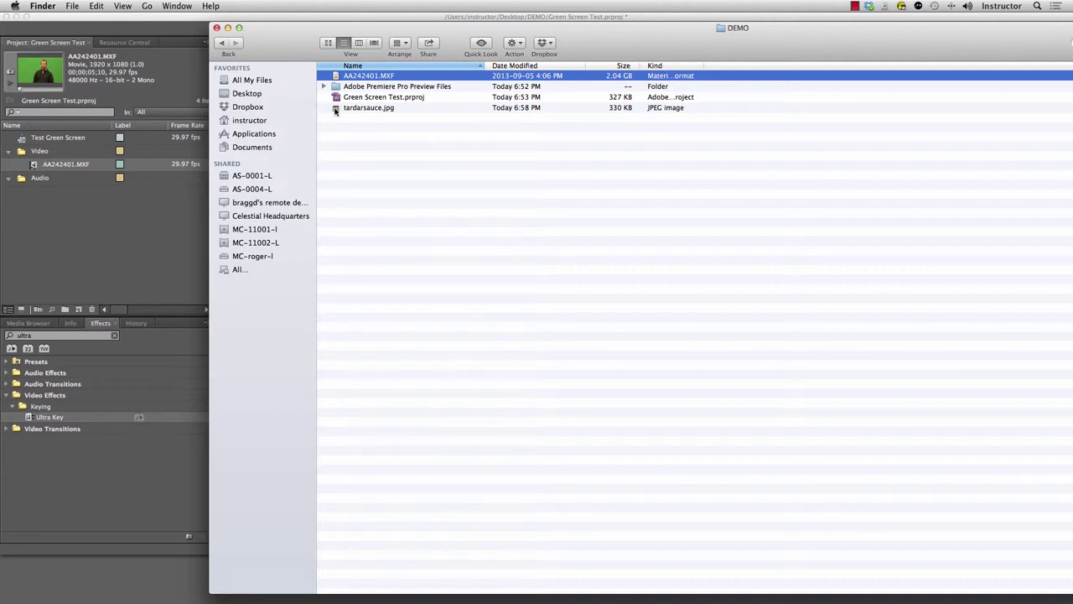
{"action": "left_click_drag", "start_coordinate": [336, 110], "coordinate": [27, 203]}
{"action": "left_click", "coordinate": [48, 223]}
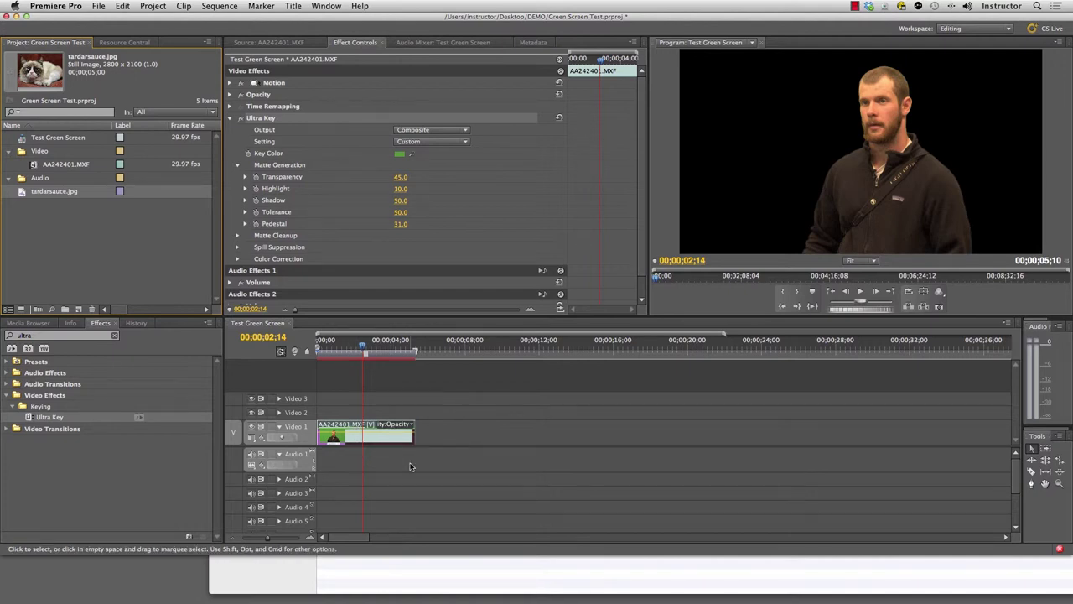
Move the green-screen clip to Video 2, put tardarsauce.jpg on Video 1, and preview from the start
{"action": "left_click_drag", "start_coordinate": [359, 428], "coordinate": [356, 414]}
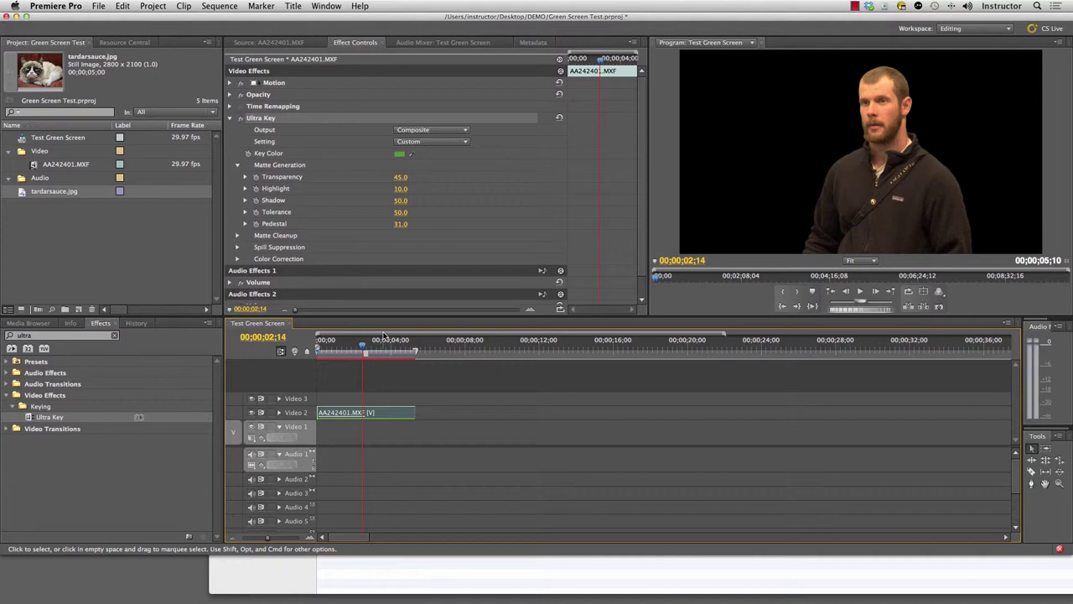
{"action": "left_click_drag", "start_coordinate": [23, 193], "coordinate": [311, 447]}
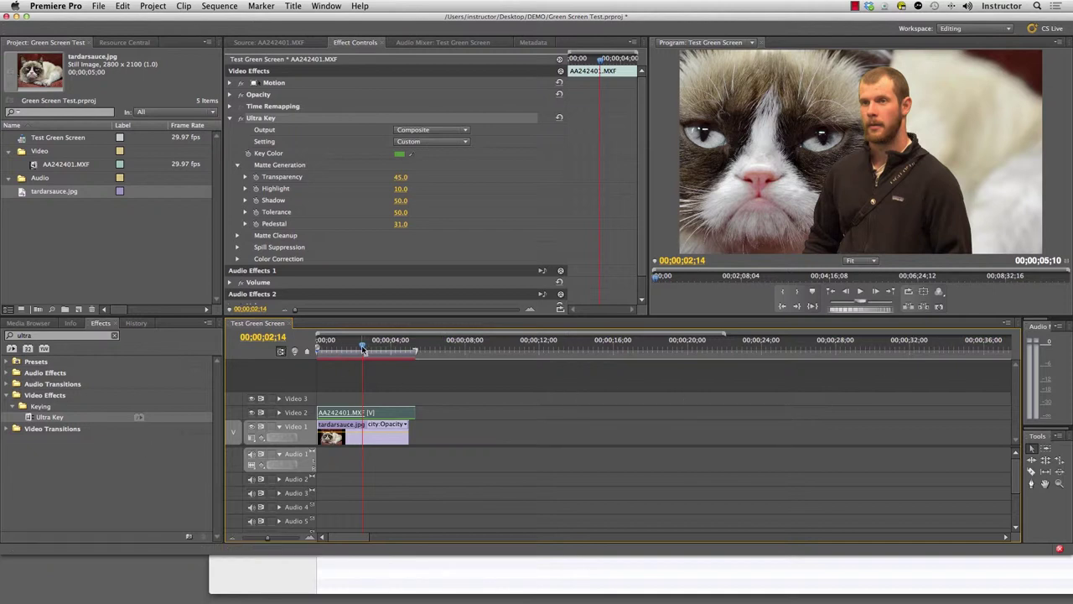
{"action": "left_click_drag", "start_coordinate": [362, 349], "coordinate": [292, 350]}
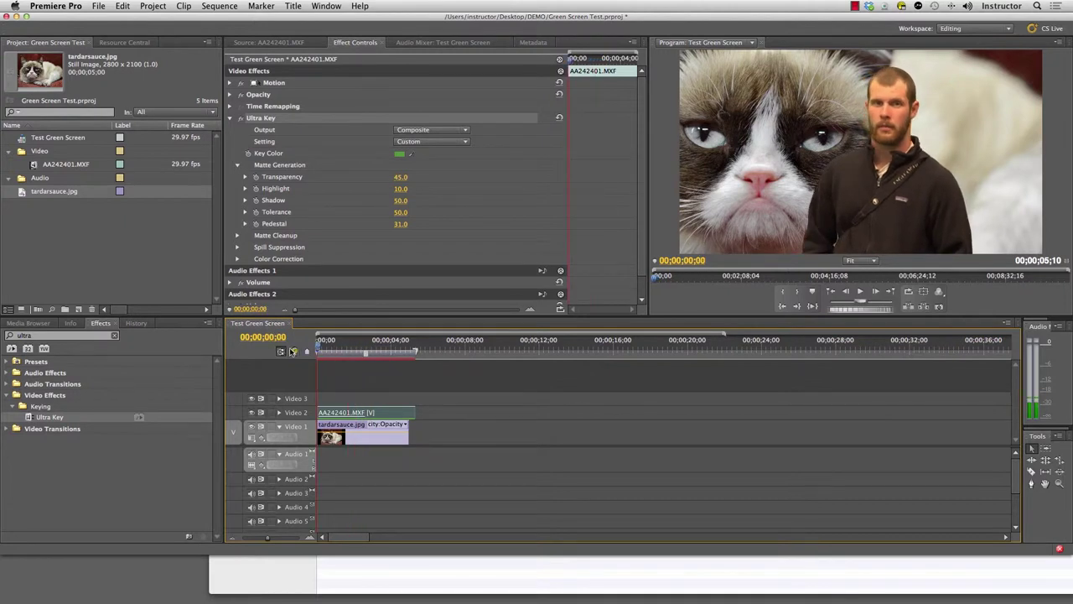
{"action": "key", "text": "space"}
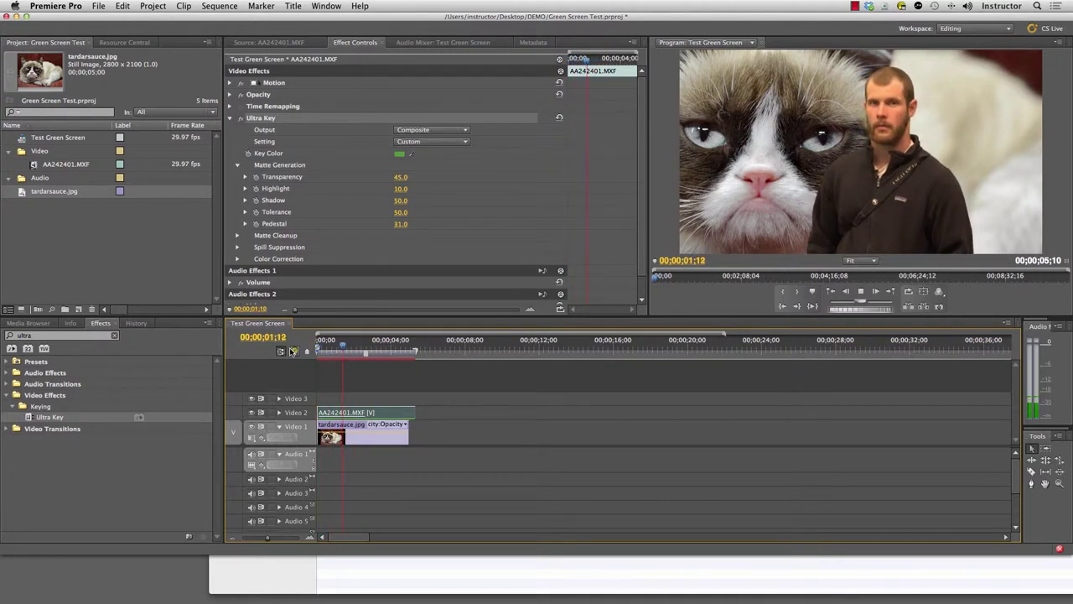
{"action": "key", "text": "space"}
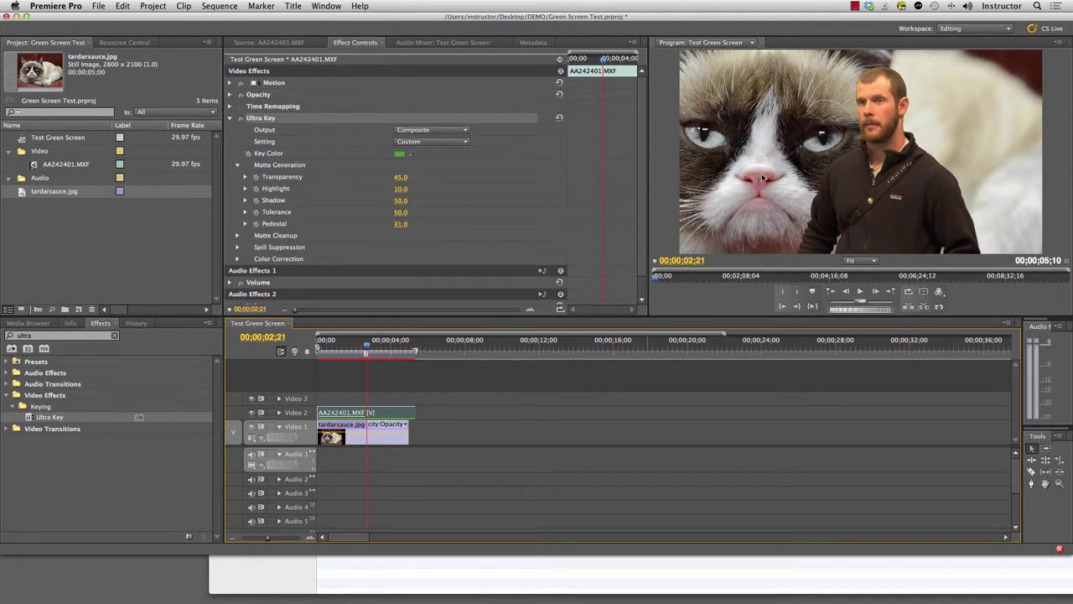
Give tardarsauce.jpg a Motion Scale of 38 and a Position X of 585
{"action": "left_click", "coordinate": [428, 384]}
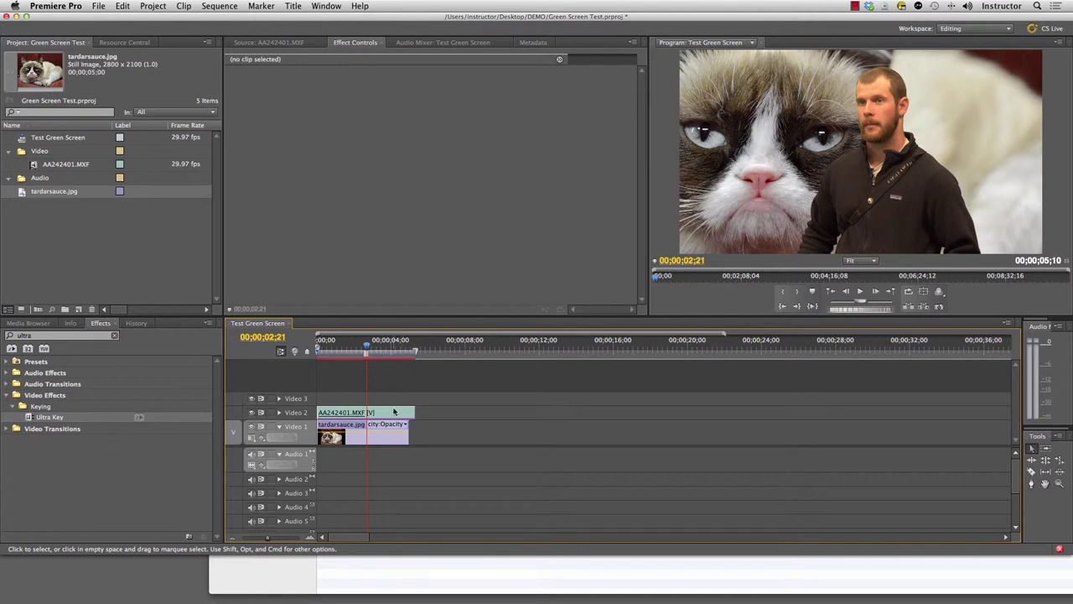
{"action": "left_click", "coordinate": [390, 413]}
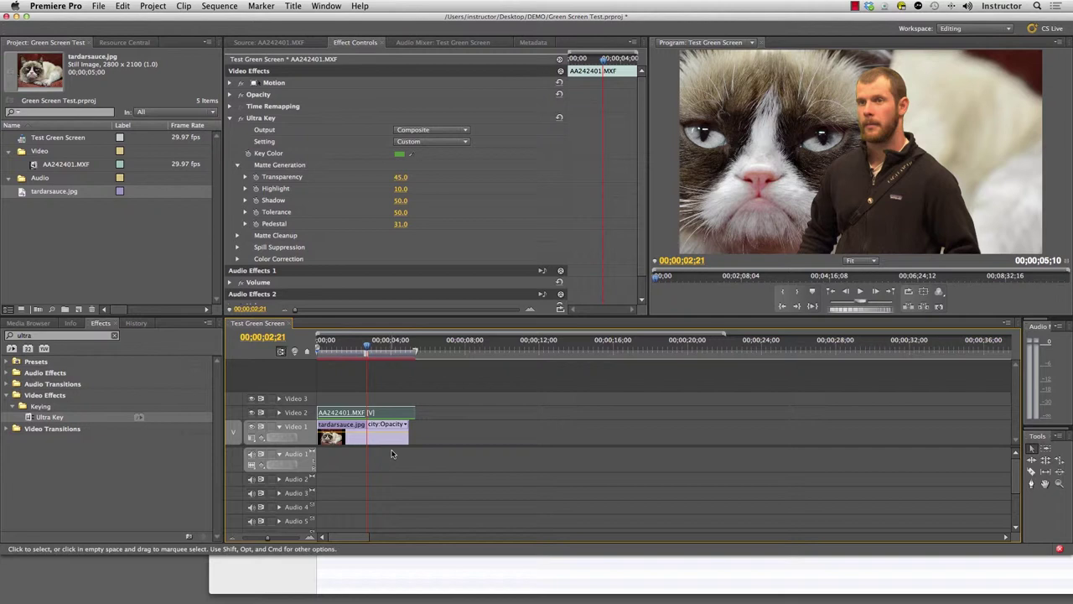
{"action": "left_click", "coordinate": [388, 444]}
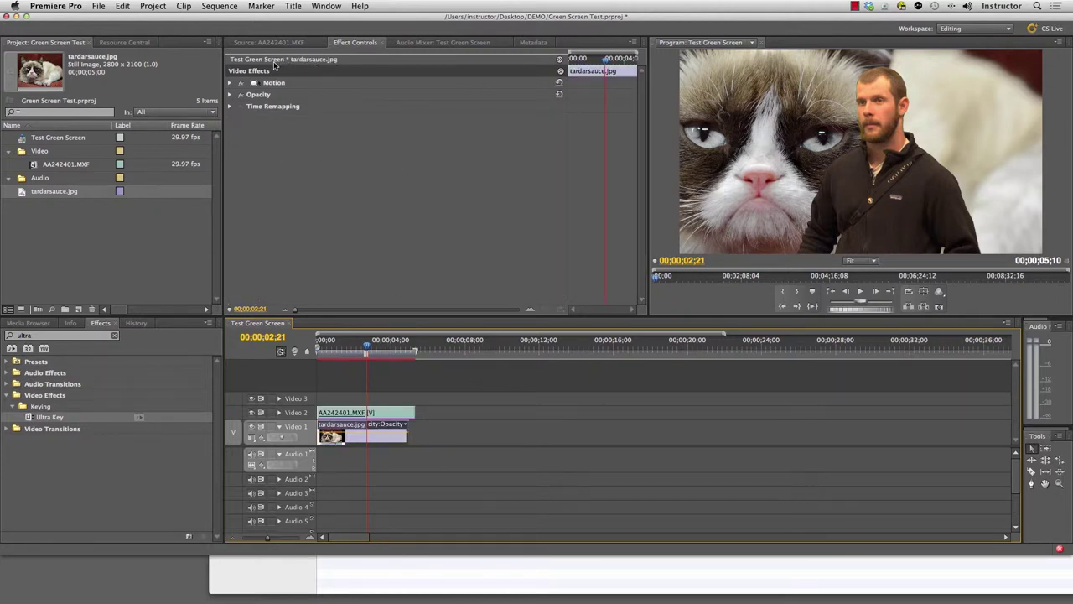
{"action": "left_click", "coordinate": [229, 85]}
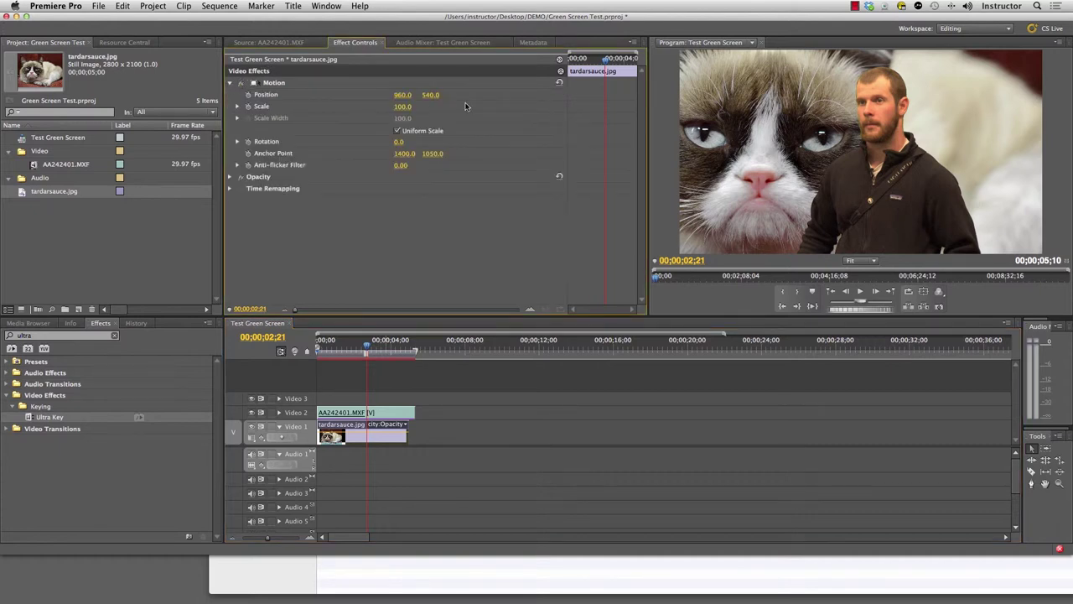
{"action": "left_click_drag", "start_coordinate": [408, 107], "coordinate": [222, 95]}
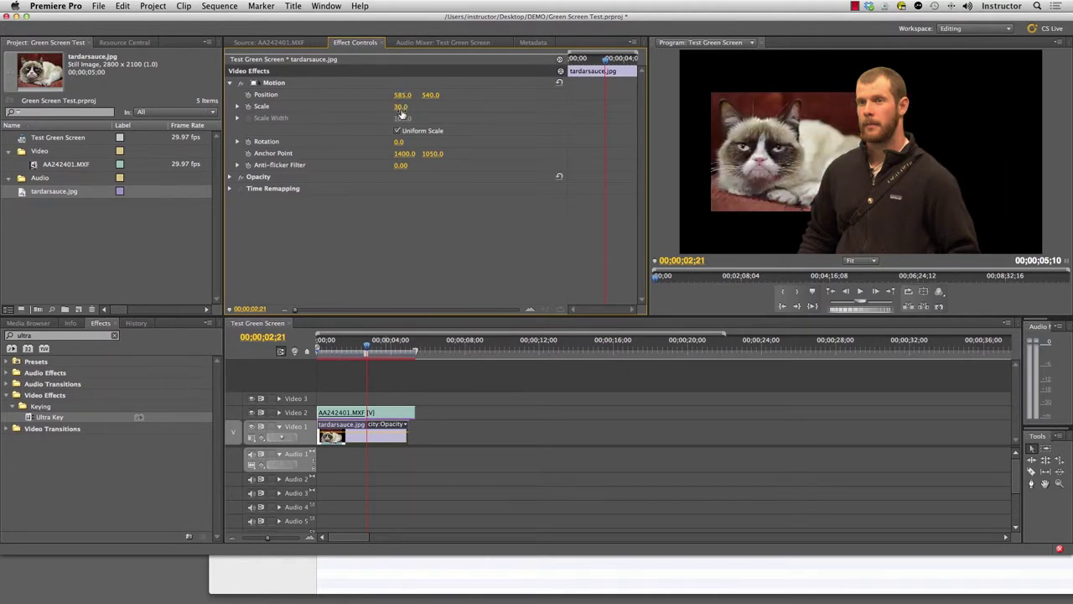
{"action": "left_click", "coordinate": [403, 107]}
{"action": "type", "text": "38"}
{"action": "key", "text": "Return"}
{"action": "mouse_move", "coordinate": [400, 106]}
{"action": "left_mouse_down"}
{"action": "mouse_move", "coordinate": [436, 106]}
{"action": "mouse_move", "coordinate": [401, 107]}
{"action": "left_mouse_up"}
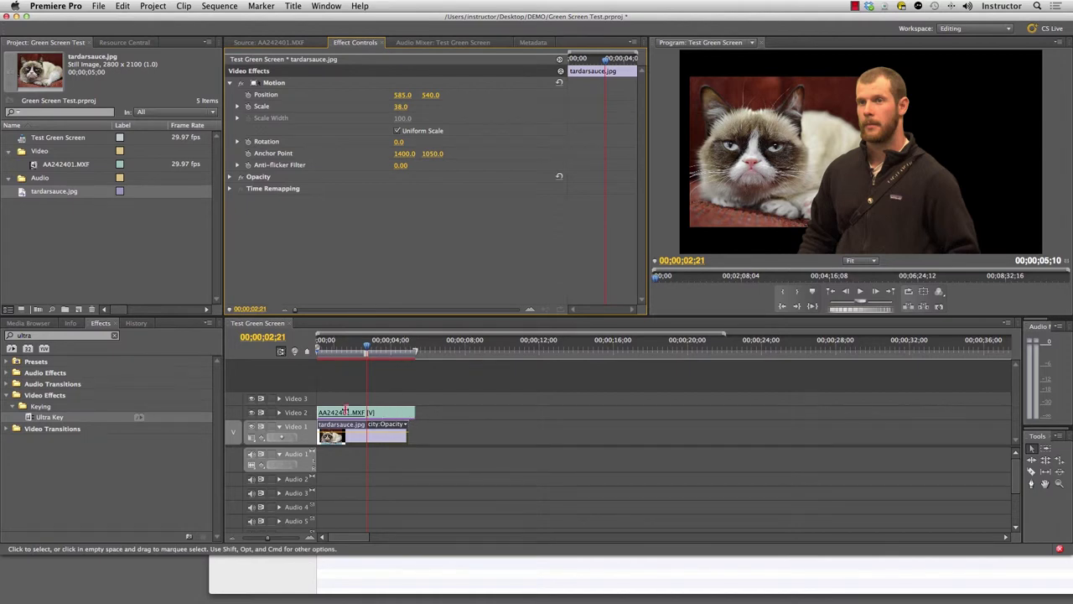
Shrink the keyed man's clip below Scale 87 and move it into the lower-right corner
{"action": "left_click", "coordinate": [387, 413]}
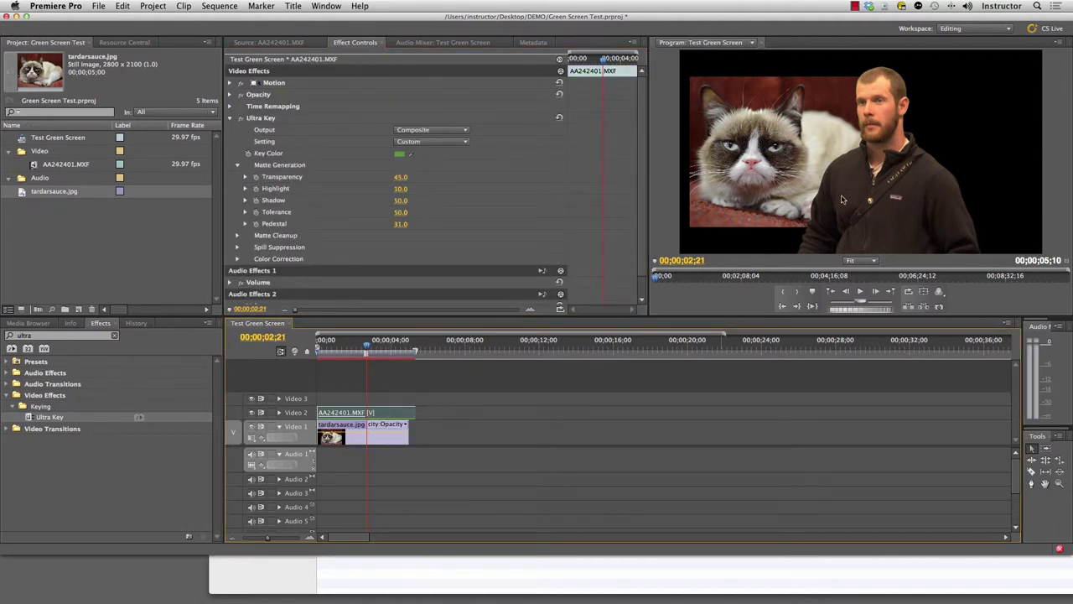
{"action": "left_click", "coordinate": [230, 118]}
{"action": "left_click", "coordinate": [230, 83]}
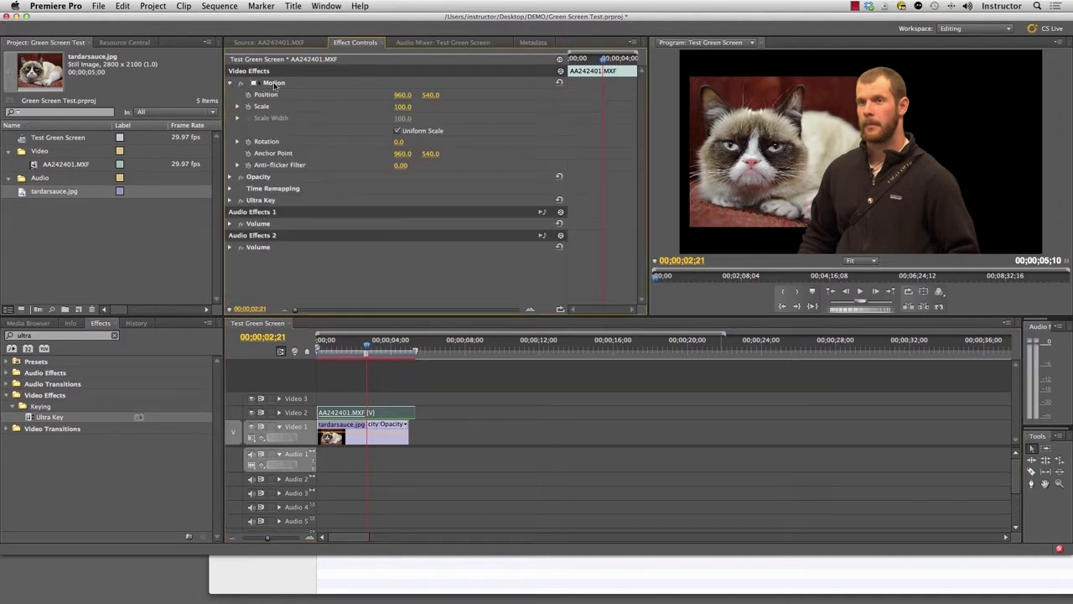
{"action": "left_click", "coordinate": [403, 107]}
{"action": "type", "text": "87"}
{"action": "key", "text": "Return"}
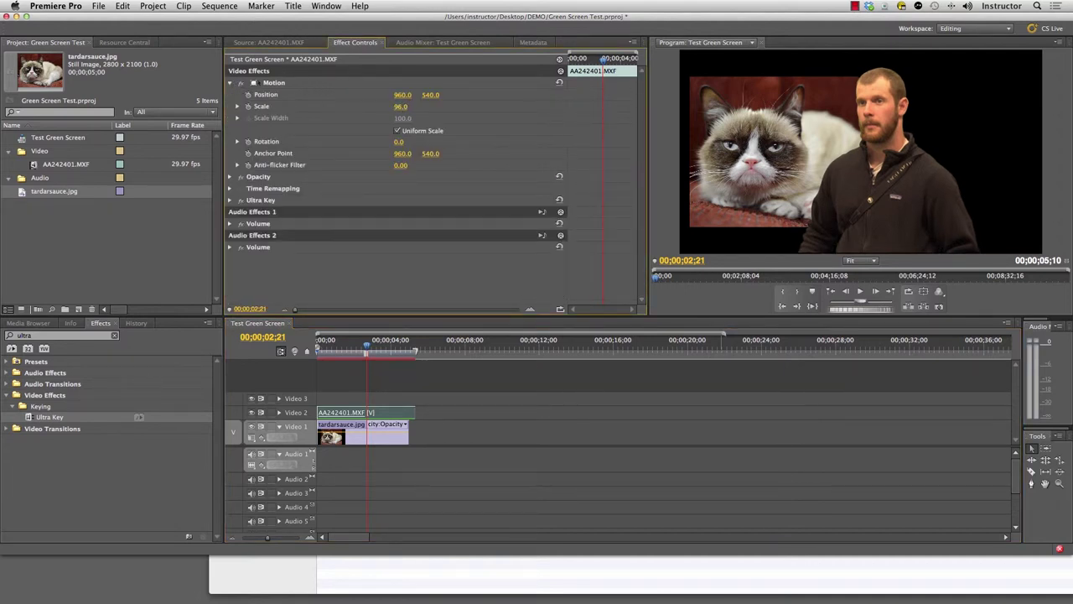
{"action": "left_click_drag", "start_coordinate": [401, 106], "coordinate": [354, 107]}
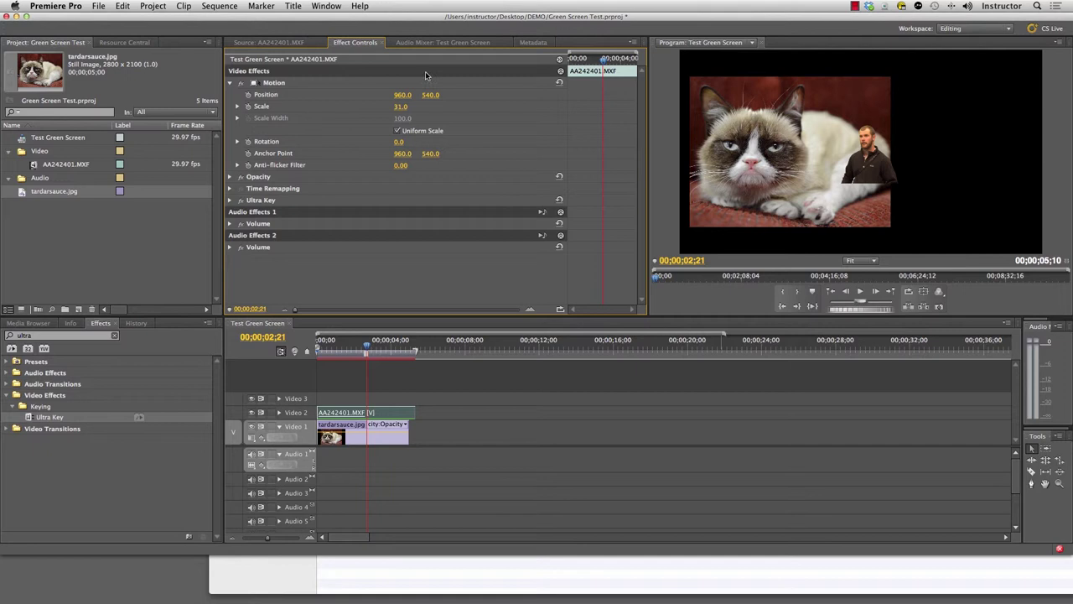
{"action": "left_click_drag", "start_coordinate": [431, 95], "coordinate": [557, 95]}
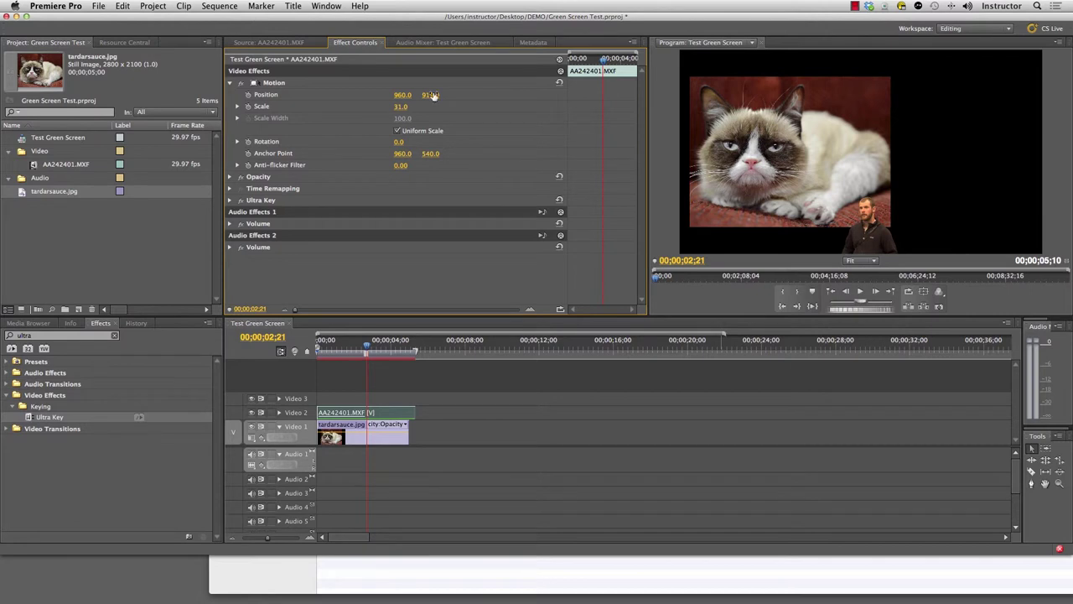
{"action": "left_click_drag", "start_coordinate": [404, 95], "coordinate": [523, 95]}
Set the cat image to Scale 94 and Position X 1165, then preview from the start
{"action": "left_click", "coordinate": [373, 431]}
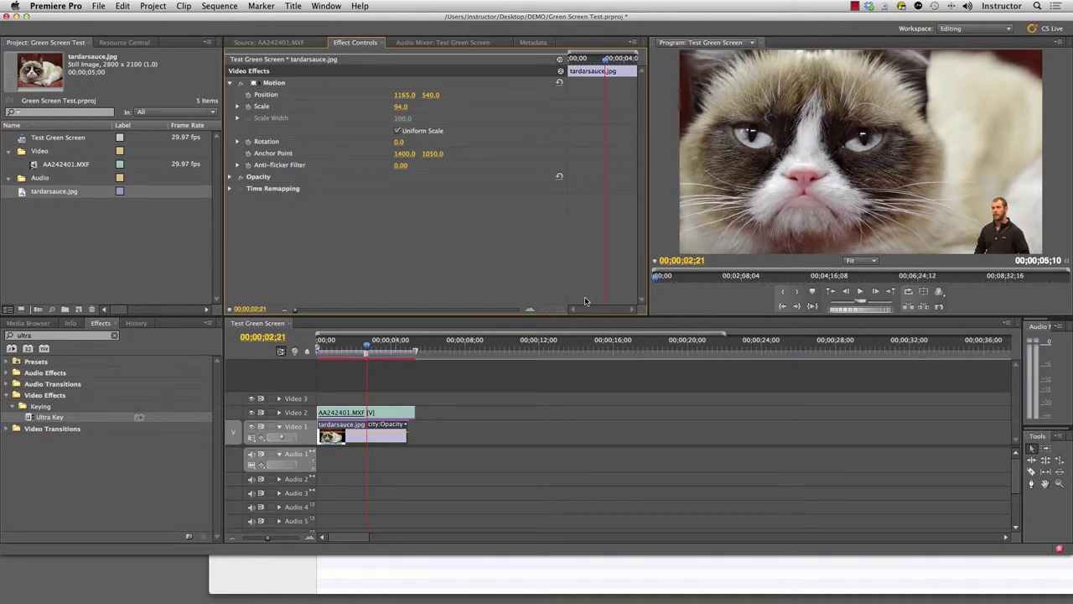
{"action": "left_click_drag", "start_coordinate": [367, 348], "coordinate": [200, 359]}
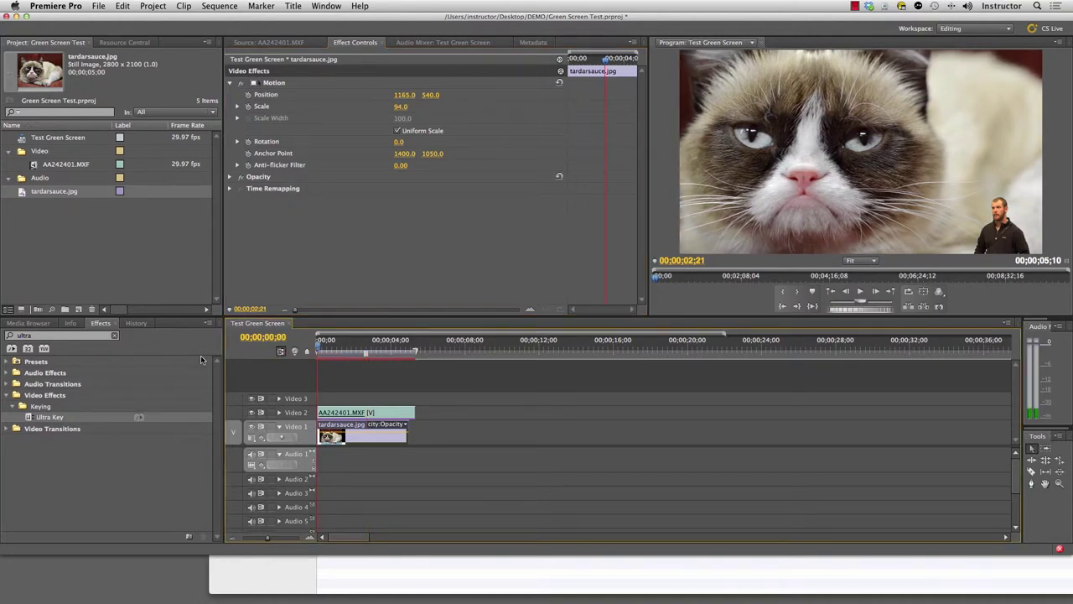
{"action": "key", "text": "space"}
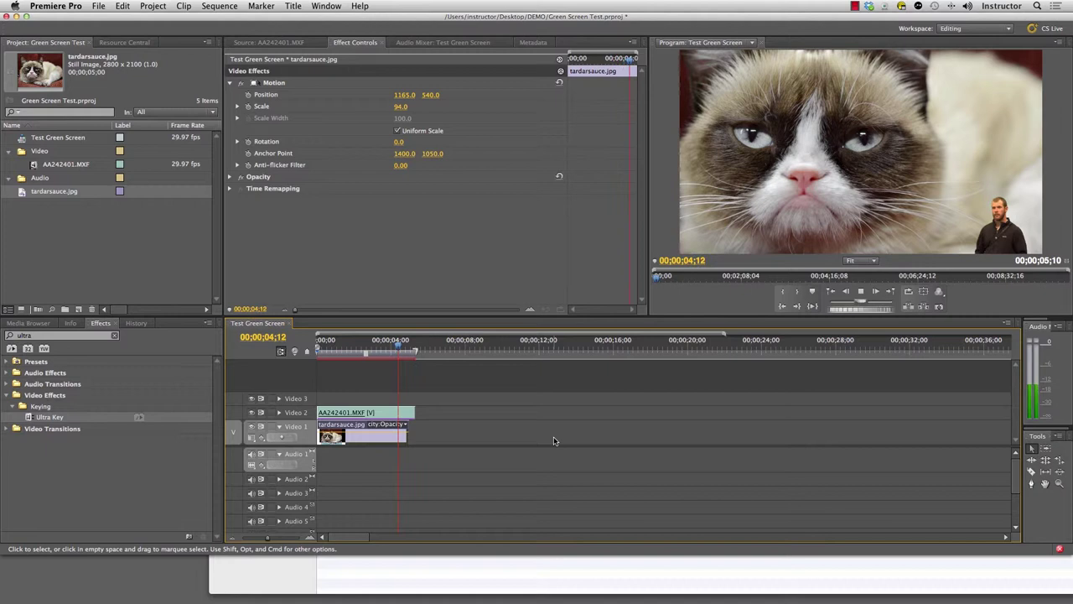
{"action": "key", "text": "space"}
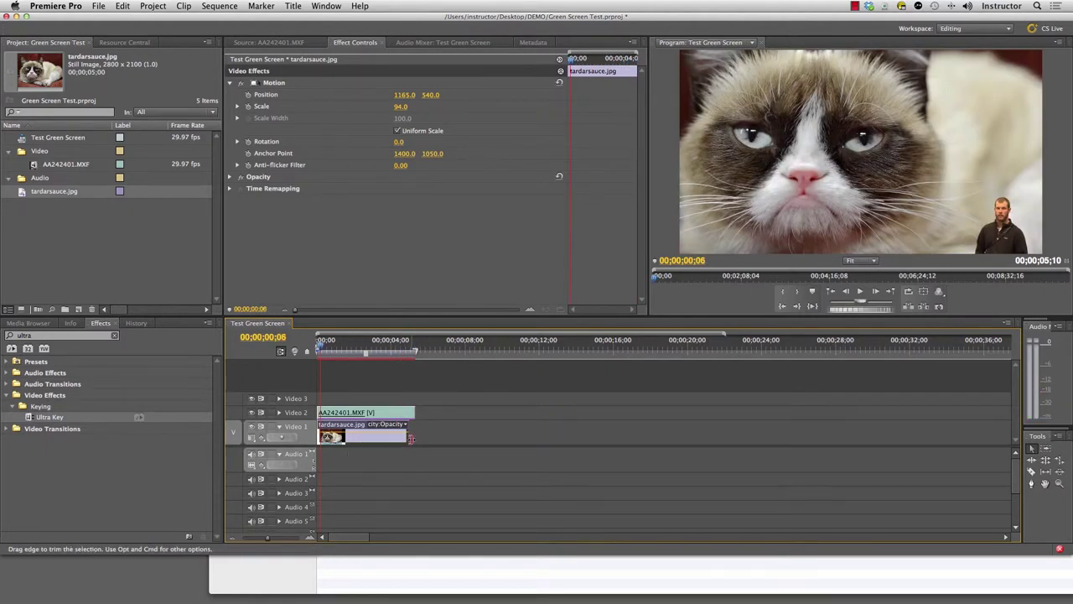
Extend tardarsauce.jpg's end edge to match the end of the MXF clip
{"action": "left_click", "coordinate": [410, 351]}
{"action": "left_click_drag", "start_coordinate": [412, 351], "coordinate": [401, 351]}
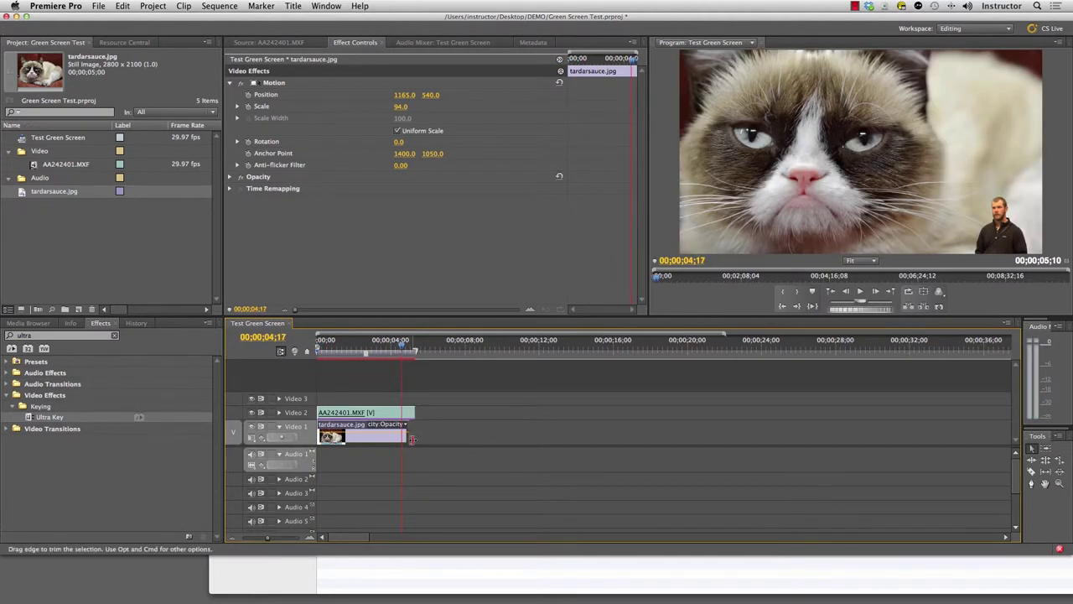
{"action": "left_click_drag", "start_coordinate": [407, 437], "coordinate": [412, 438]}
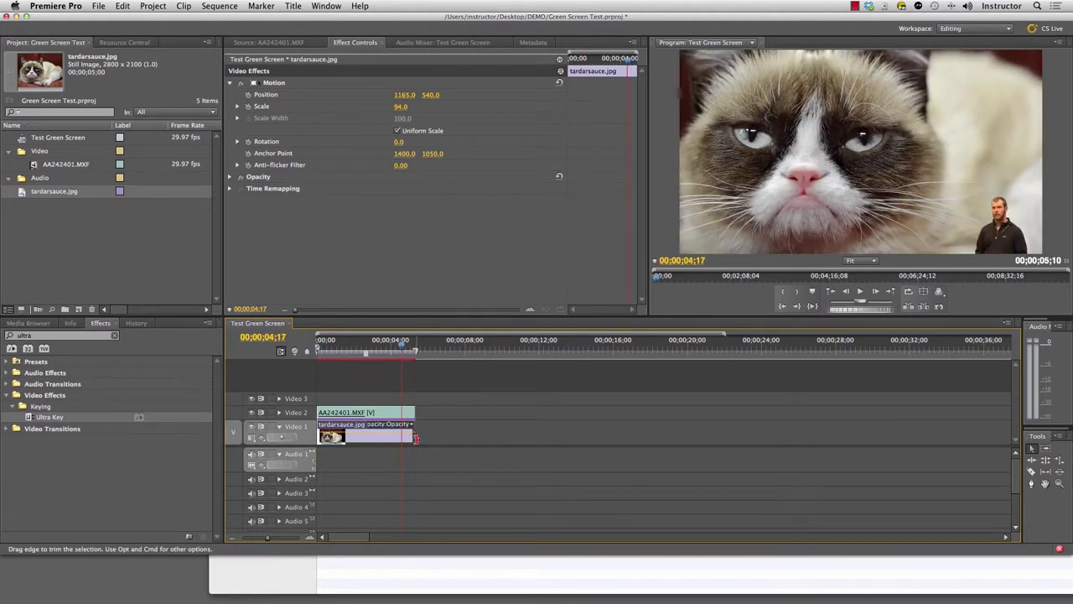
{"action": "left_click", "coordinate": [415, 348]}
{"action": "left_click_drag", "start_coordinate": [414, 348], "coordinate": [286, 350]}
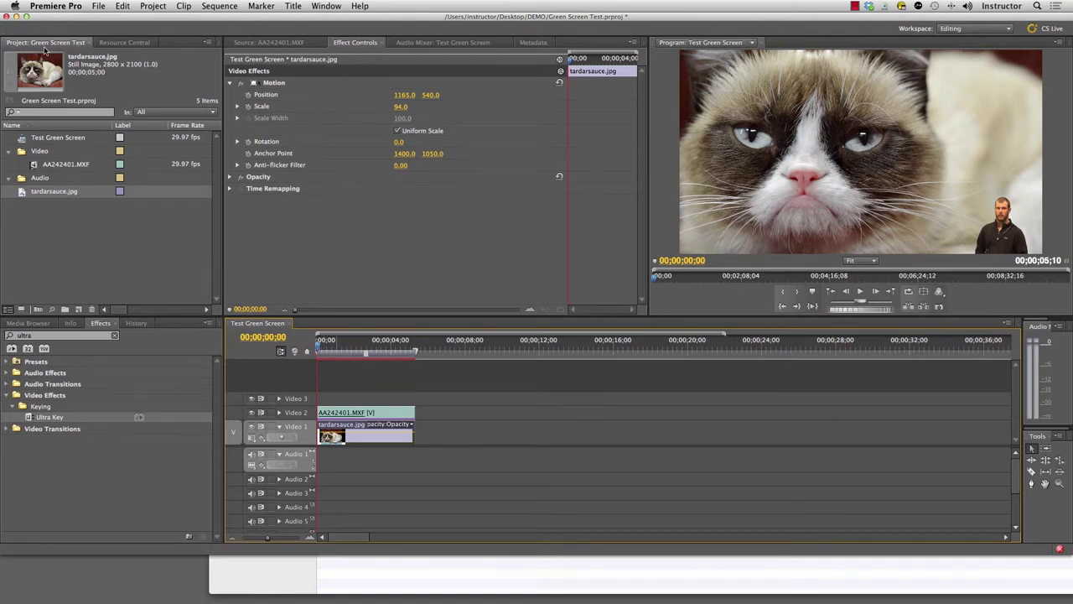
Play back the finished 00;00;05;10 composite and return to the start
{"action": "key", "text": "space"}
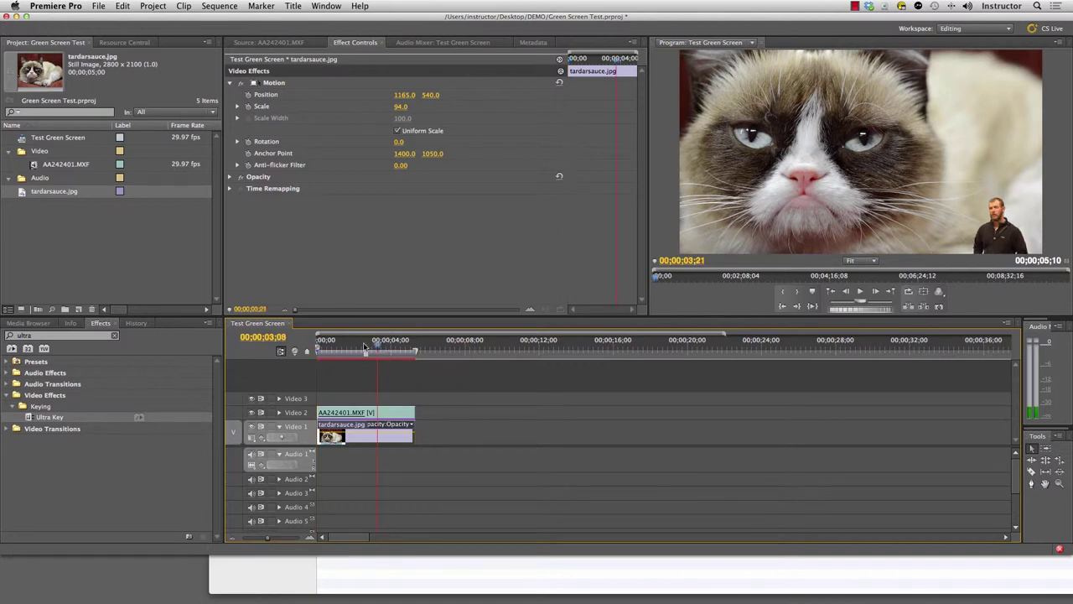
{"action": "key", "text": "space"}
{"action": "key", "text": "Home"}
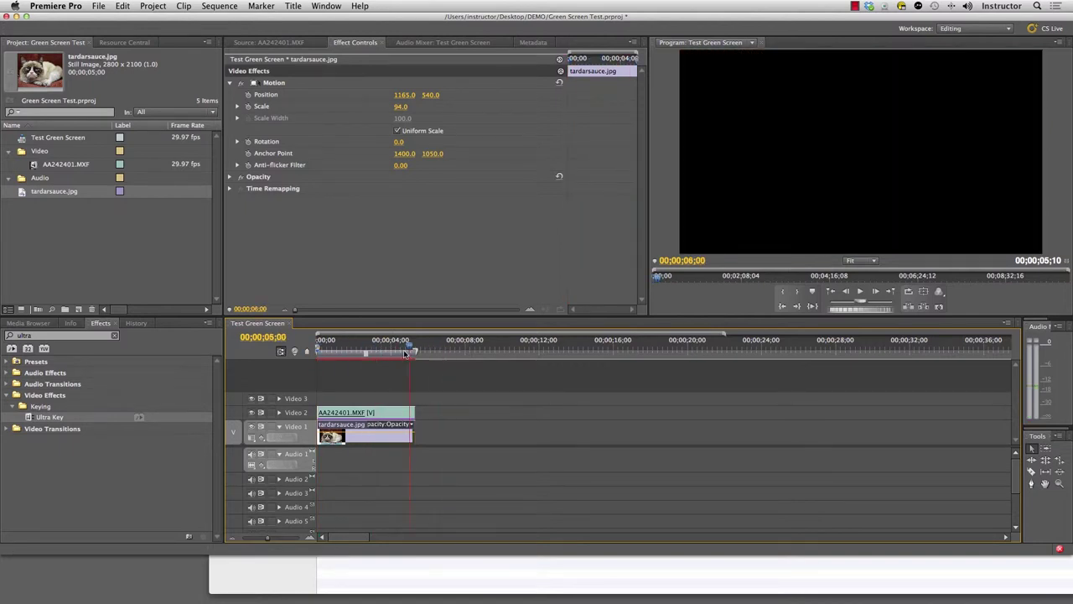
Start a media export in H.264 format and bring up the output file's Save As dialog
{"action": "left_click", "coordinate": [99, 6]}
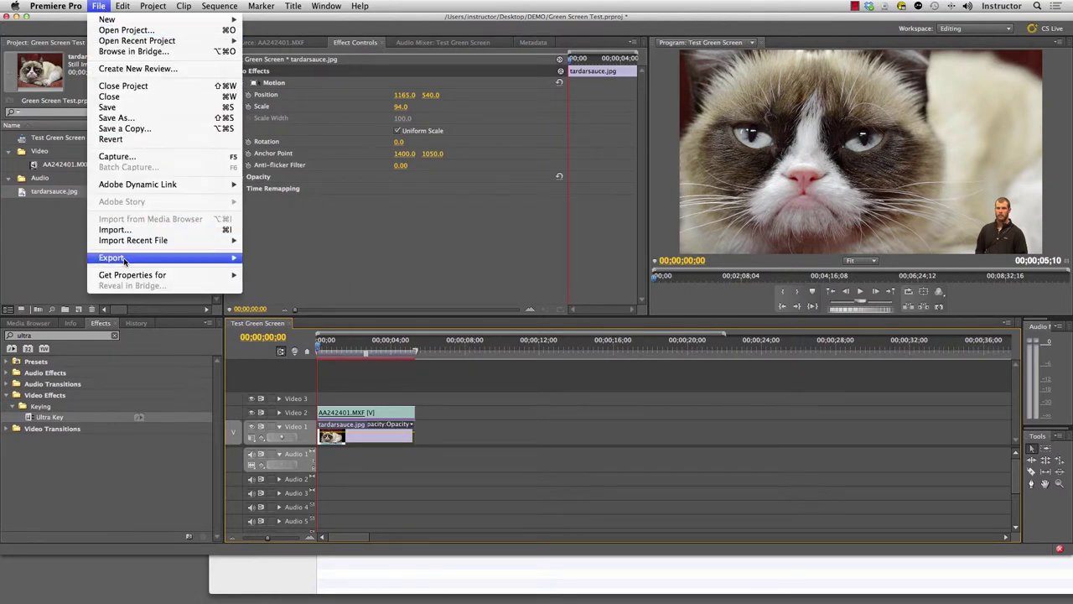
{"action": "mouse_move", "coordinate": [124, 260]}
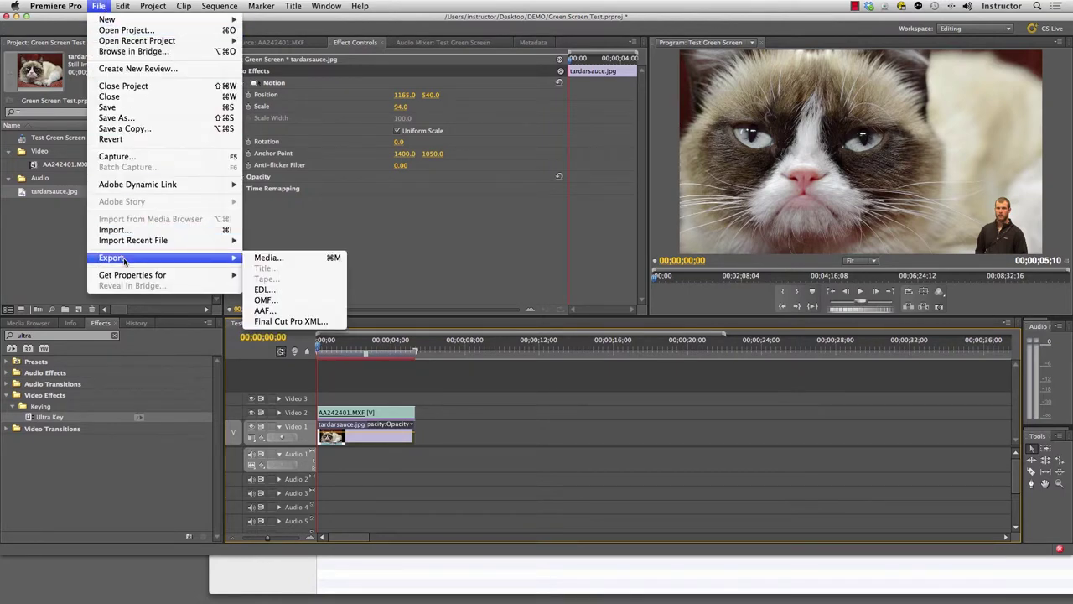
{"action": "left_click", "coordinate": [262, 258]}
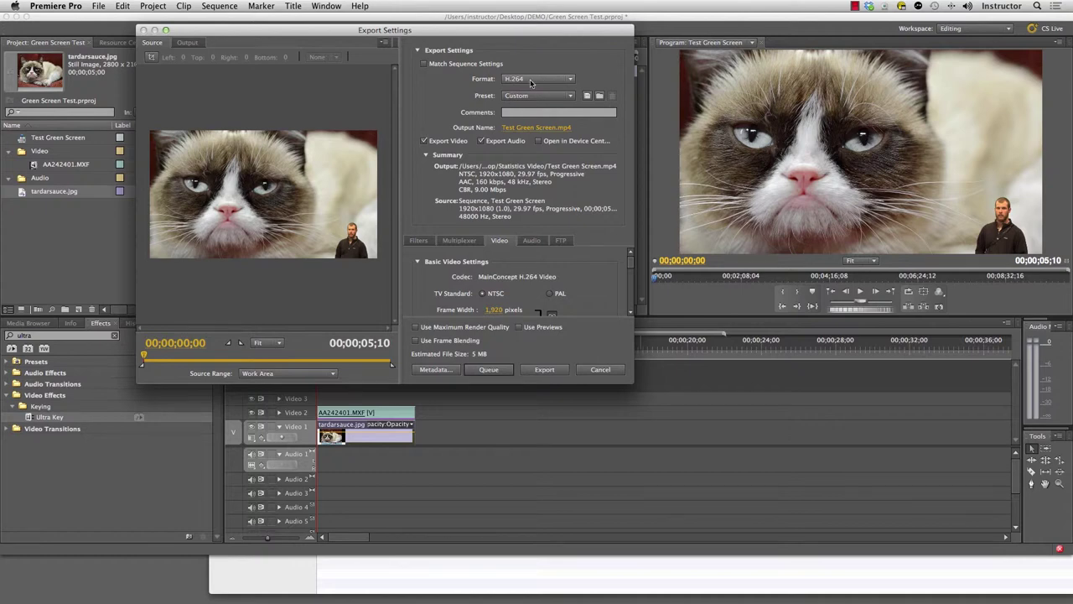
{"action": "left_click", "coordinate": [534, 82]}
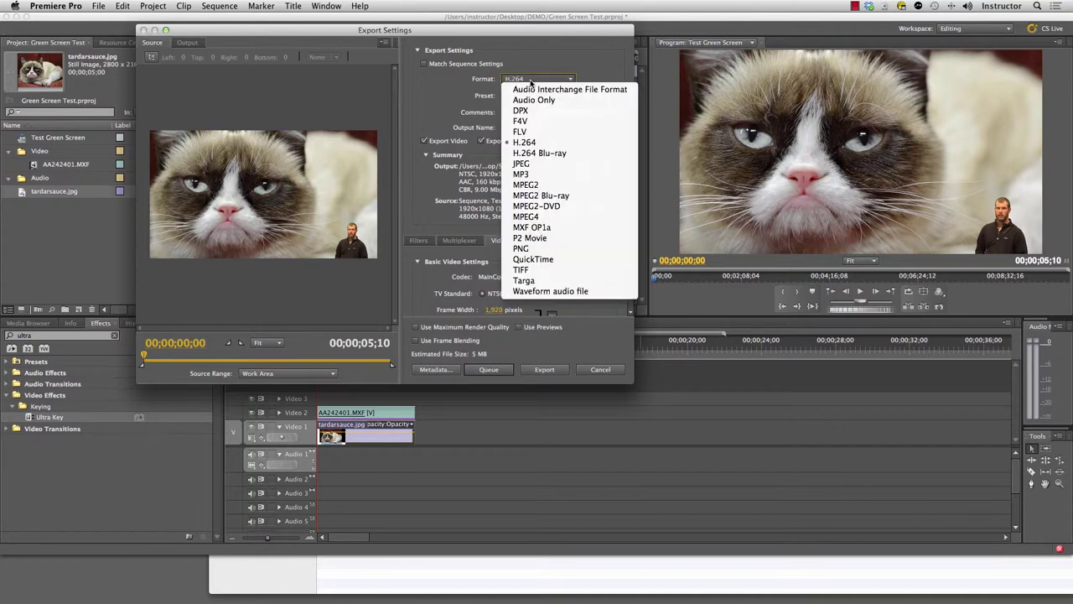
{"action": "left_click", "coordinate": [551, 144]}
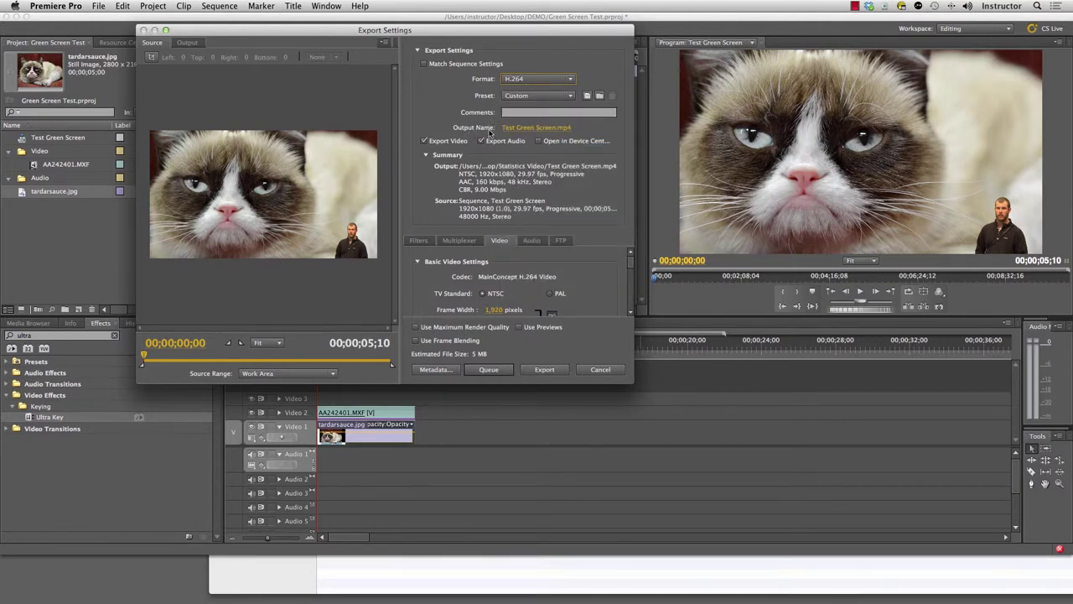
{"action": "left_click", "coordinate": [516, 129]}
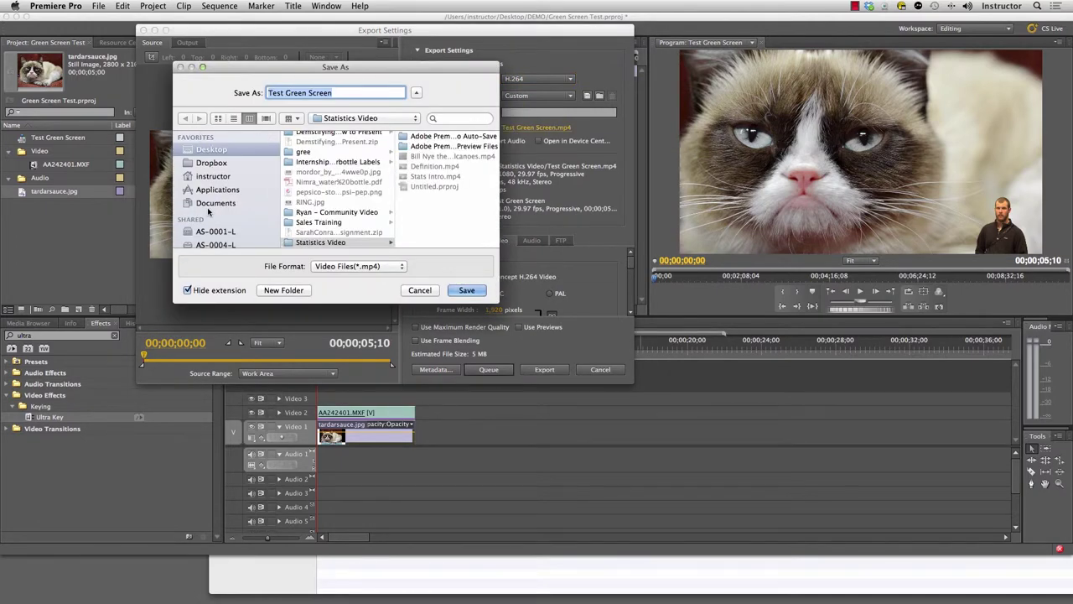
Save the export output as Test Green Screen.mp4 in the Desktop's DEMO folder
{"action": "left_click", "coordinate": [223, 150]}
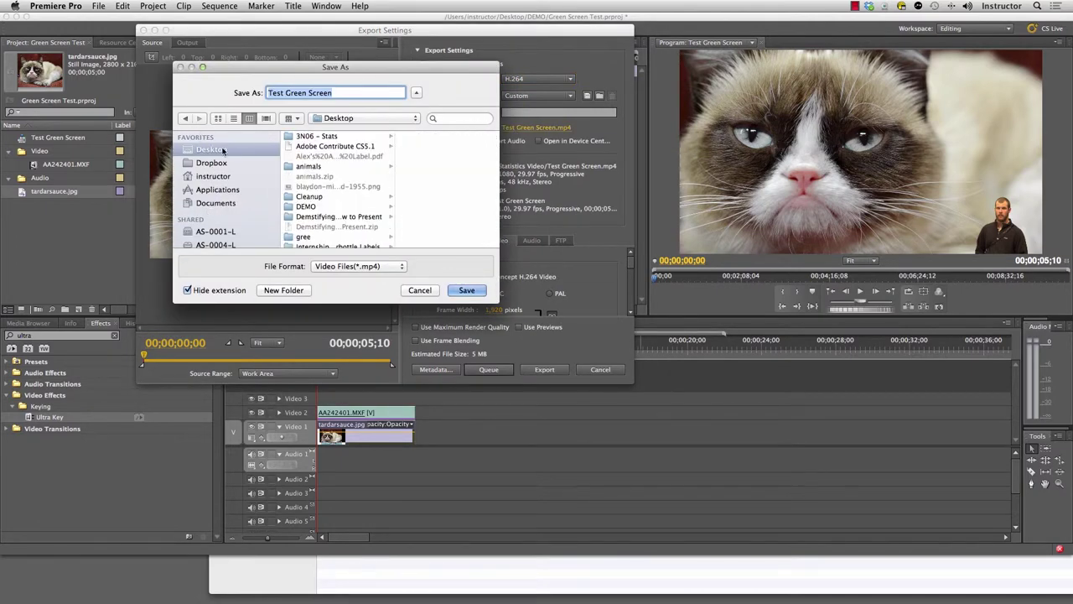
{"action": "left_click", "coordinate": [306, 206]}
{"action": "left_click", "coordinate": [344, 94]}
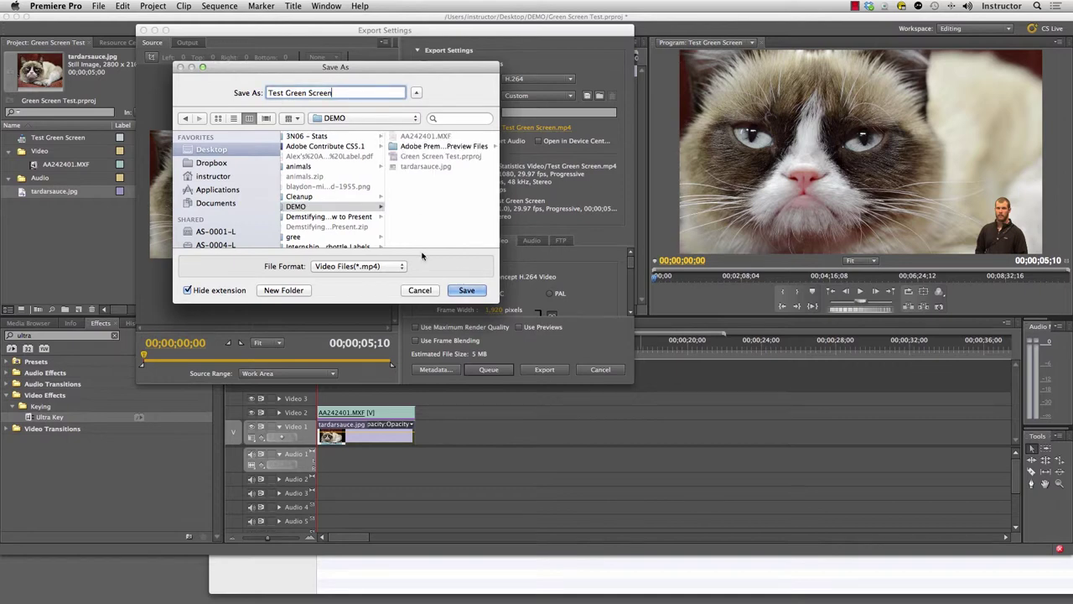
{"action": "left_click", "coordinate": [466, 290]}
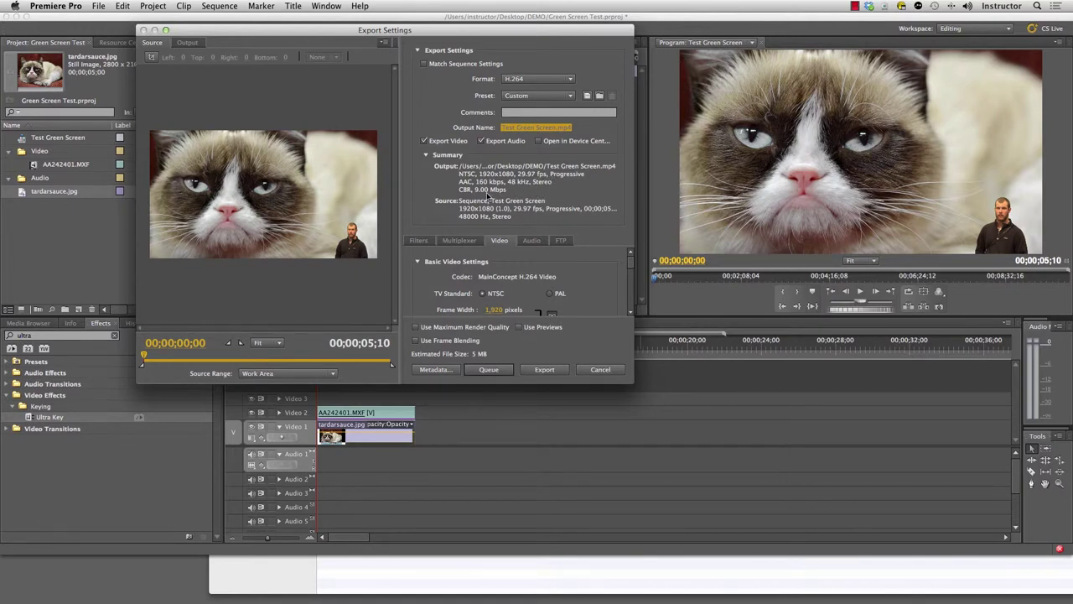
{"action": "scroll", "coordinate": [630, 268], "scroll_direction": "down", "scroll_amount": 3}
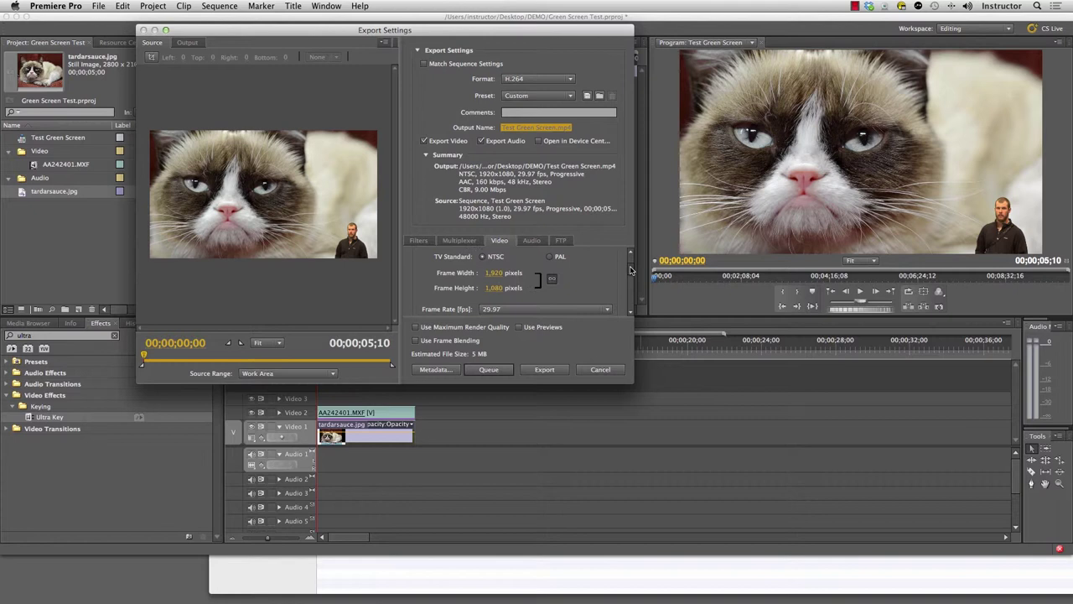
{"action": "scroll", "coordinate": [631, 268], "scroll_direction": "down", "scroll_amount": 5}
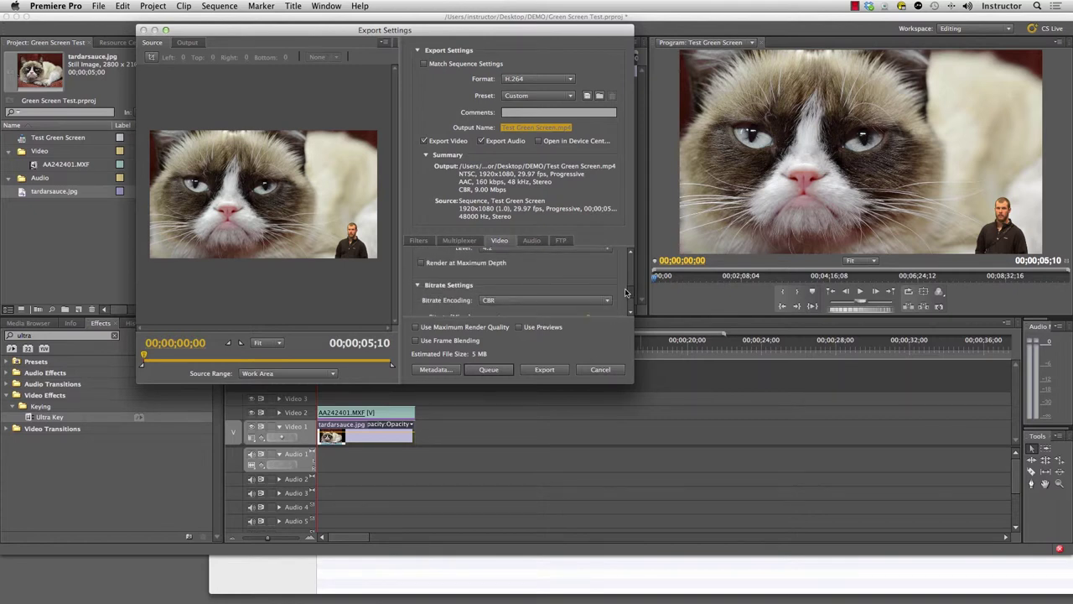
{"action": "left_click_drag", "start_coordinate": [625, 292], "coordinate": [632, 266]}
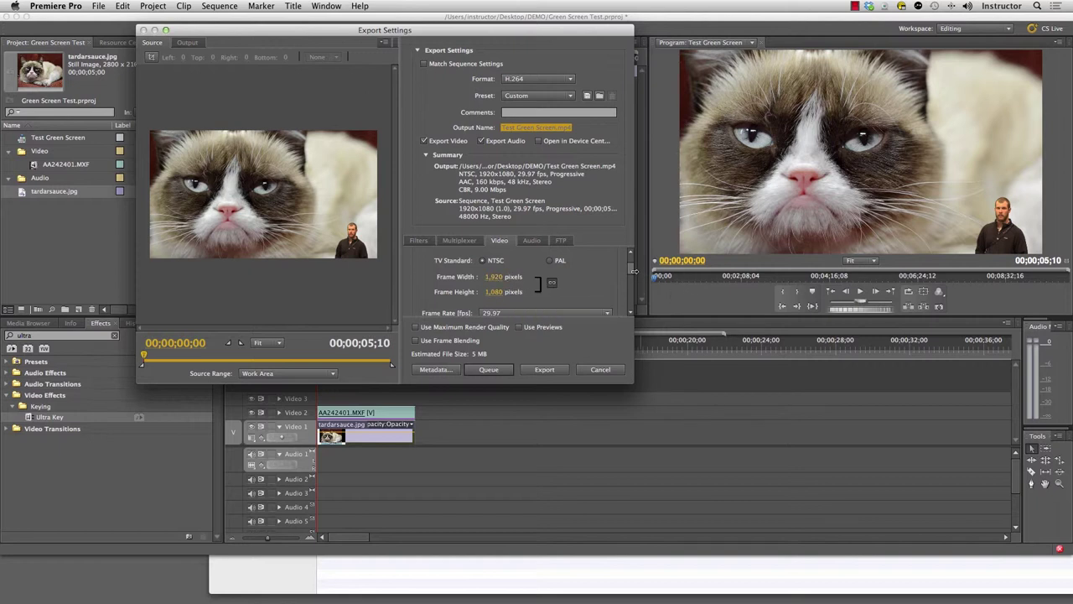
{"action": "left_click_drag", "start_coordinate": [633, 270], "coordinate": [630, 281]}
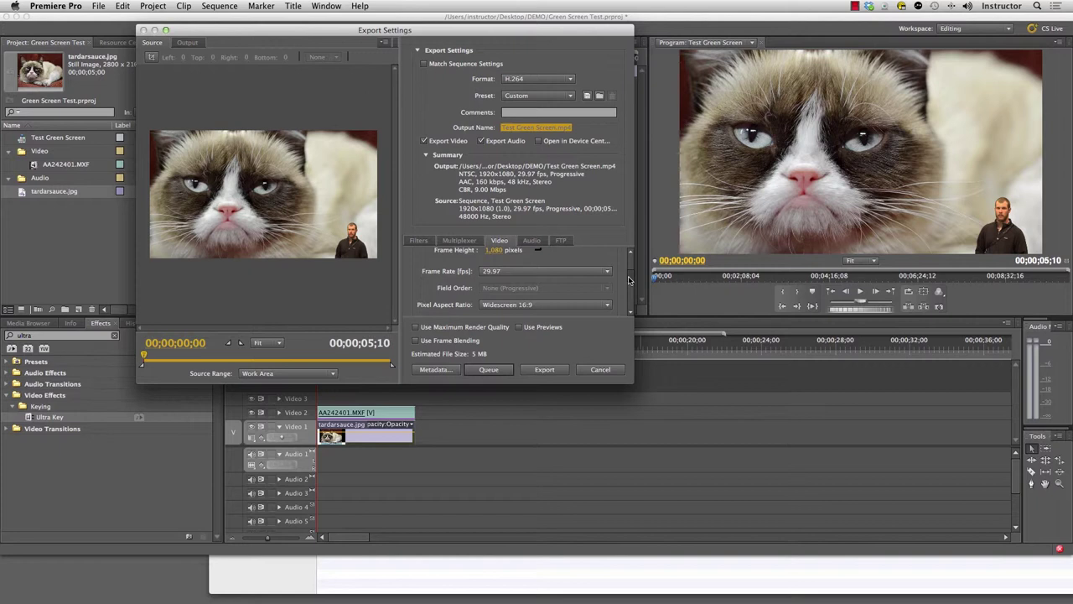
{"action": "left_click_drag", "start_coordinate": [630, 280], "coordinate": [628, 296]}
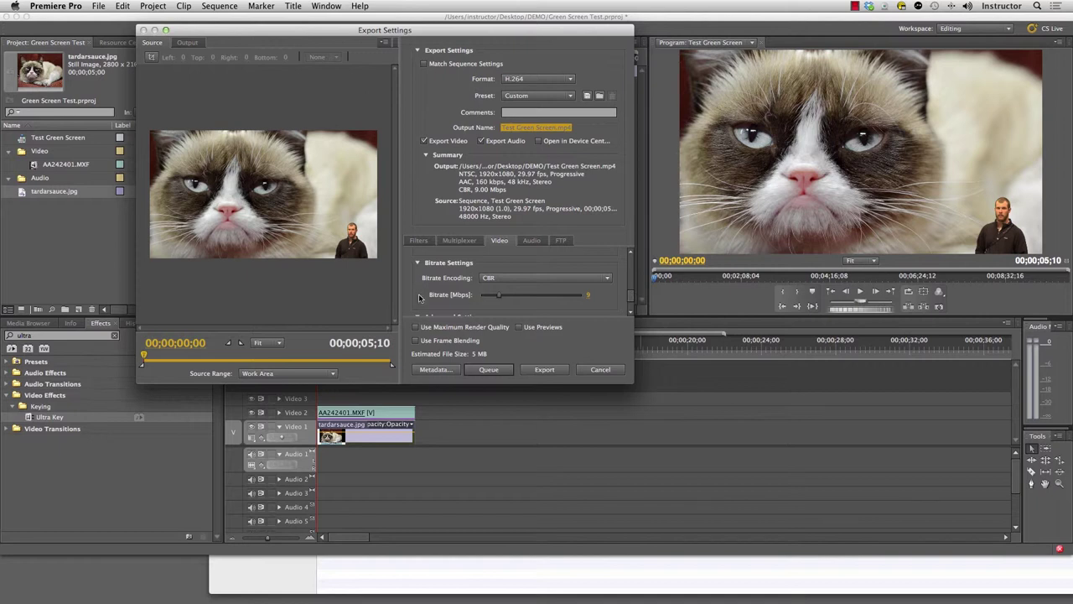
{"action": "left_click", "coordinate": [528, 278]}
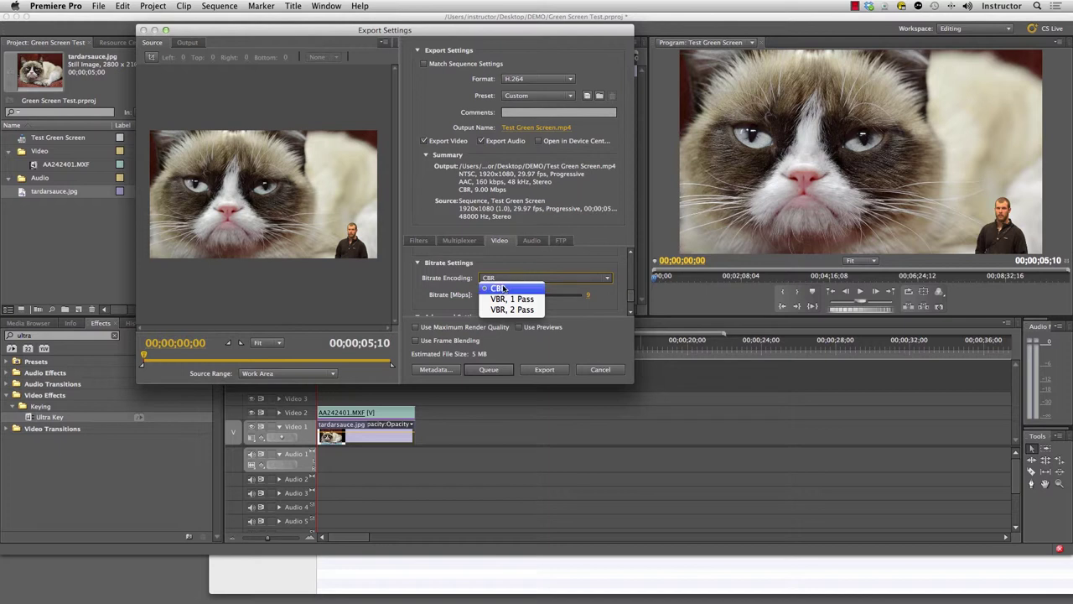
{"action": "left_click", "coordinate": [500, 290]}
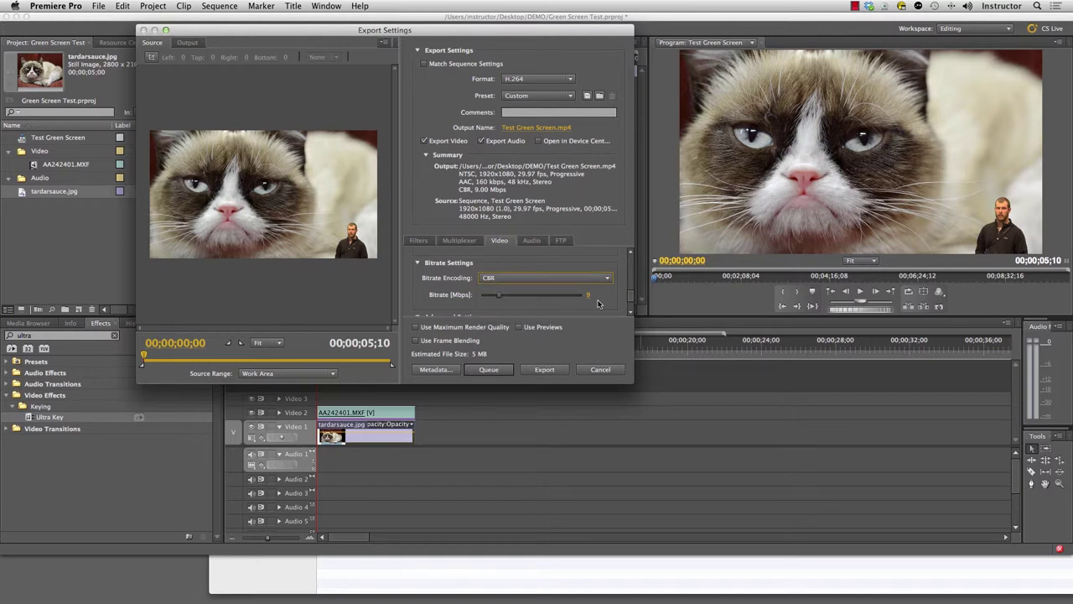
{"action": "left_click_drag", "start_coordinate": [632, 301], "coordinate": [643, 259]}
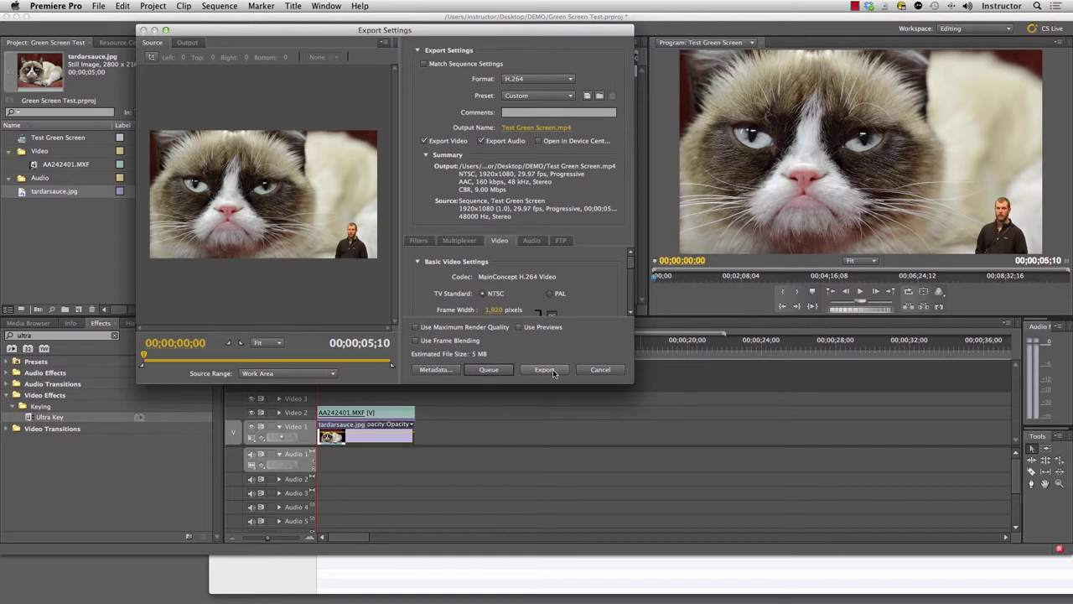
Queue the Test Green Screen export in Media Encoder and encode it
{"action": "left_click", "coordinate": [490, 369]}
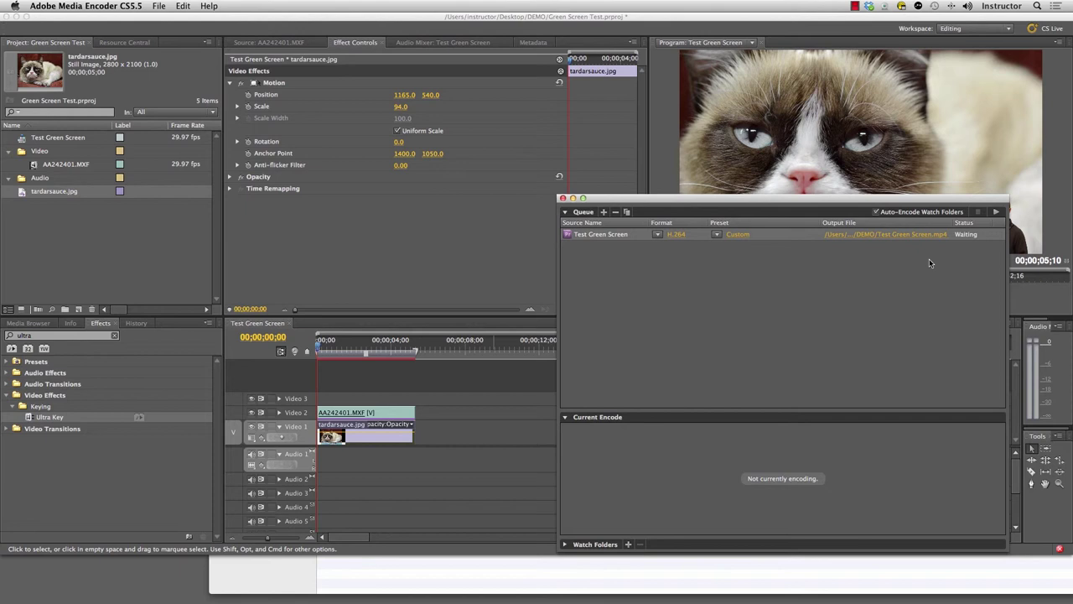
{"action": "left_click", "coordinate": [997, 213]}
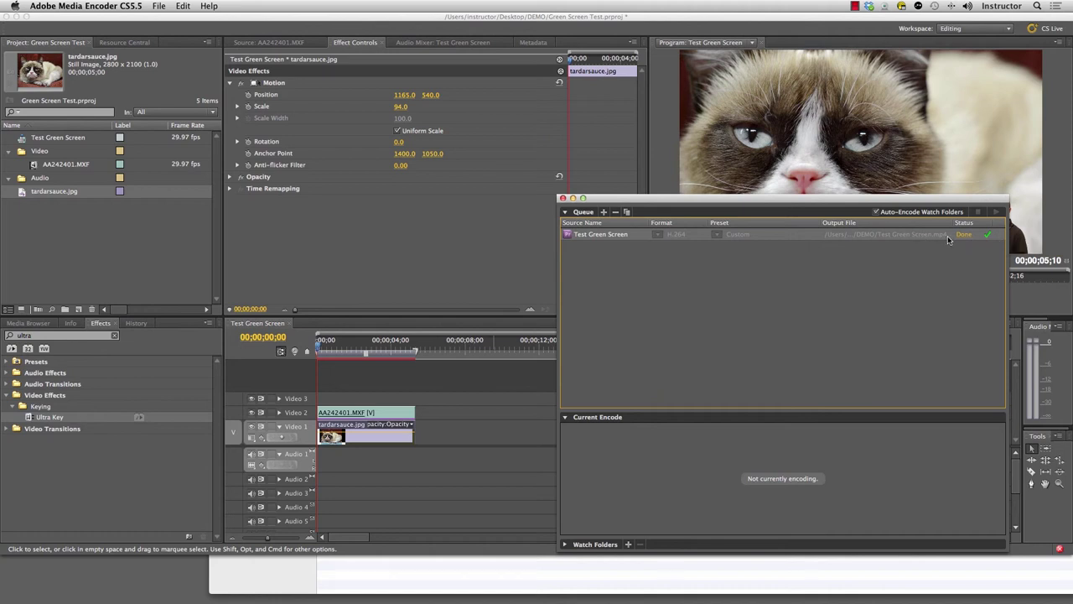
{"action": "right_click", "coordinate": [970, 238]}
{"action": "left_click", "coordinate": [970, 238]}
Check the encoding log, then reveal the queue item's source file in Finder
{"action": "key", "text": "super+Tab"}
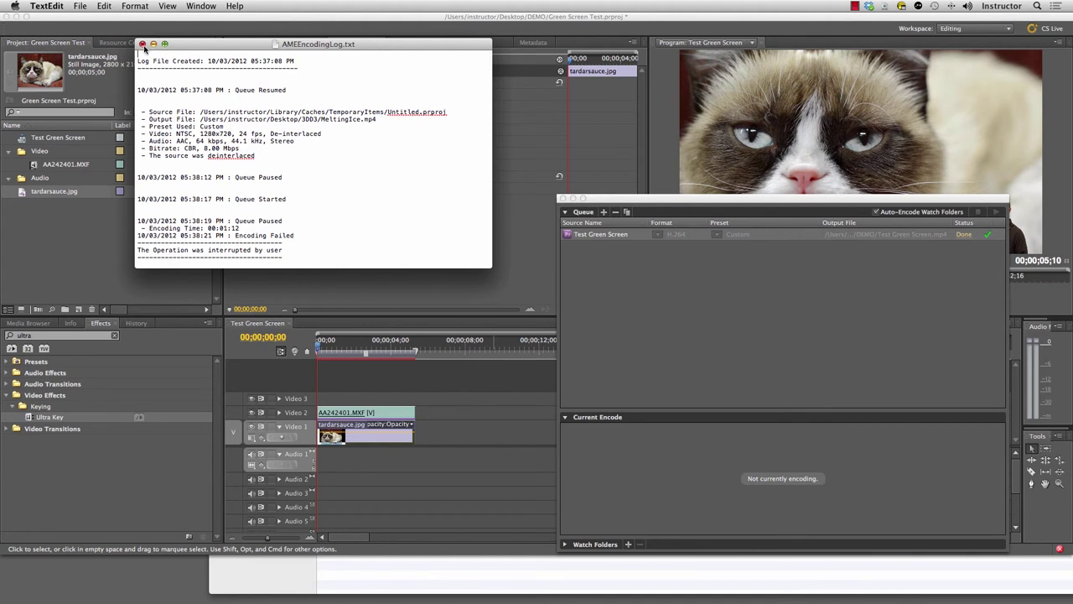
{"action": "left_click", "coordinate": [143, 43]}
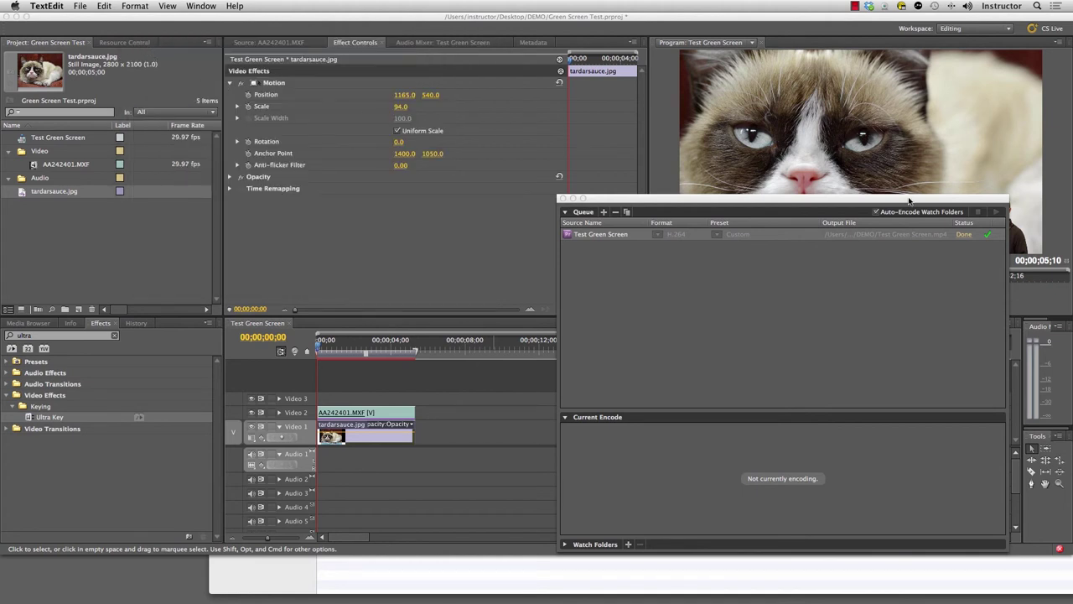
{"action": "right_click", "coordinate": [887, 235]}
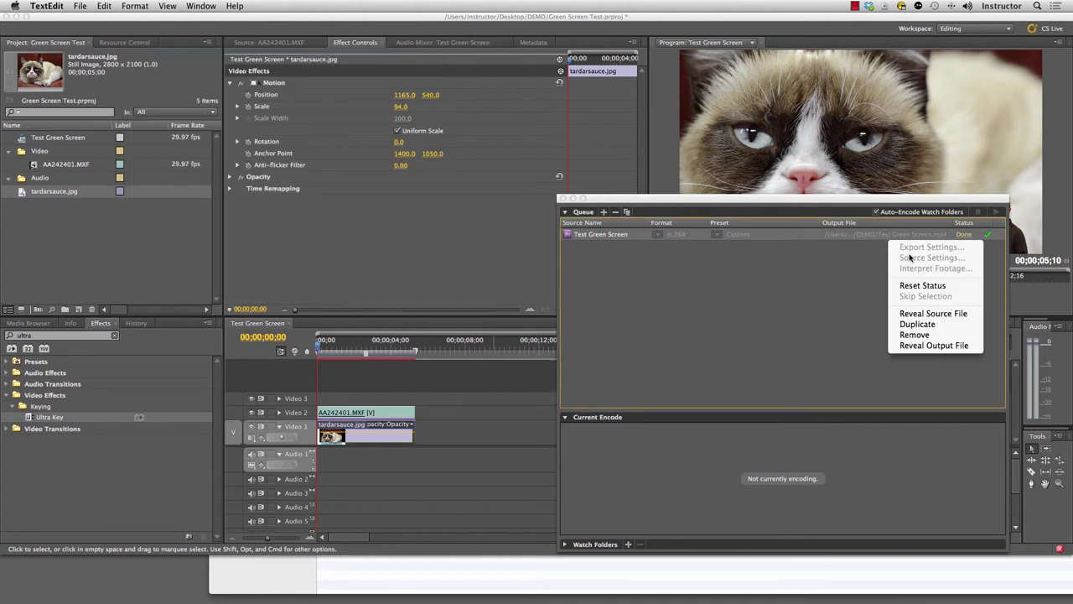
{"action": "left_click", "coordinate": [916, 315]}
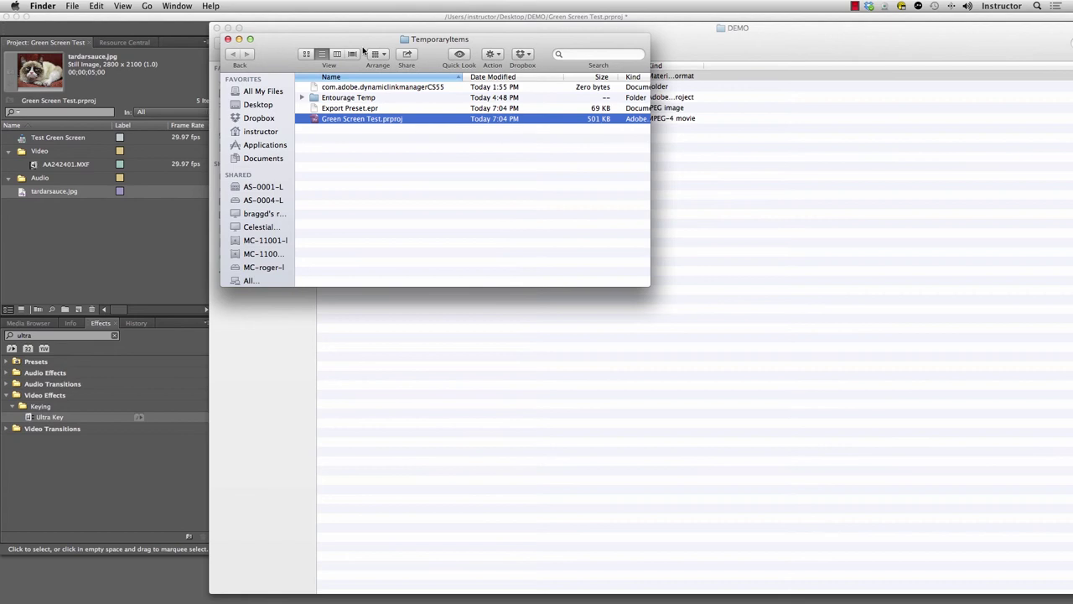
Close the TemporaryItems window and open Test Green Screen.mp4 from DEMO in QuickTime Player
{"action": "key", "text": "super+w"}
{"action": "left_click", "coordinate": [361, 133]}
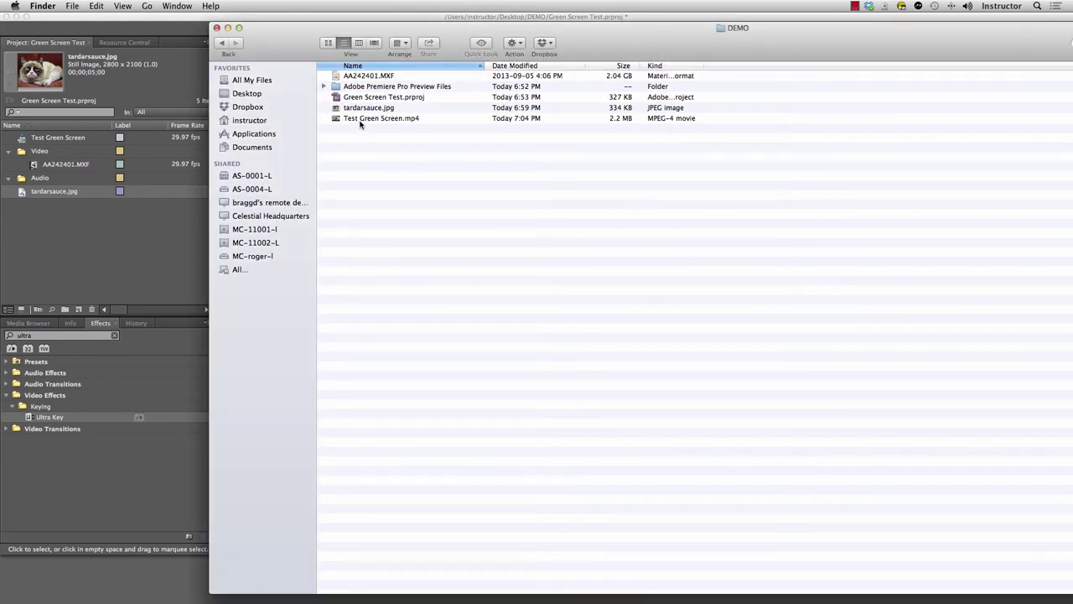
{"action": "left_click", "coordinate": [337, 120]}
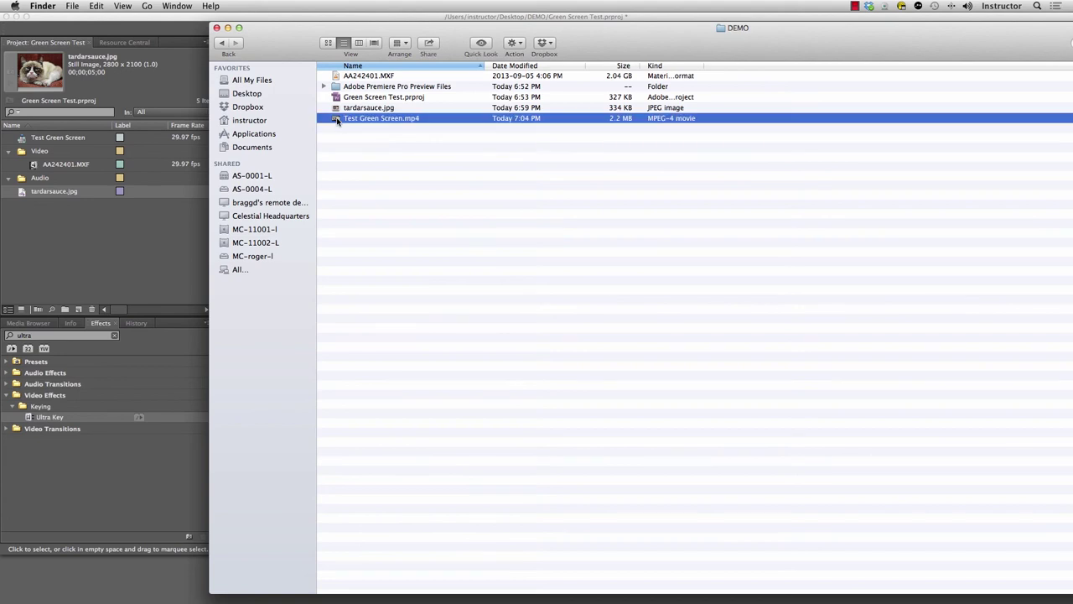
{"action": "double_click", "coordinate": [337, 120]}
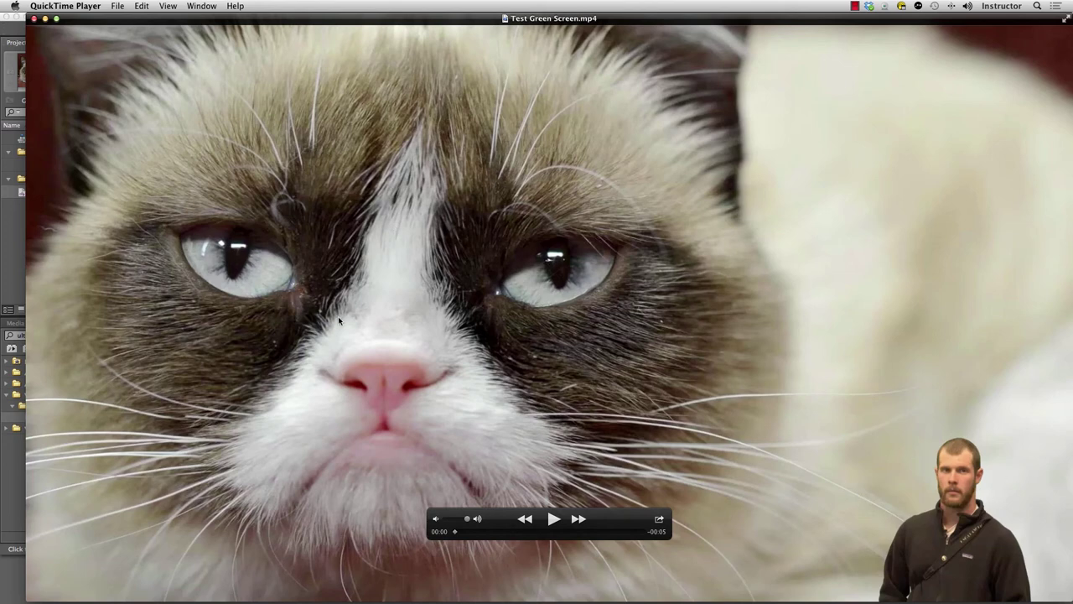
Play Test Green Screen.mp4 in QuickTime, quit it, and return to Premiere Pro
{"action": "left_click", "coordinate": [554, 519]}
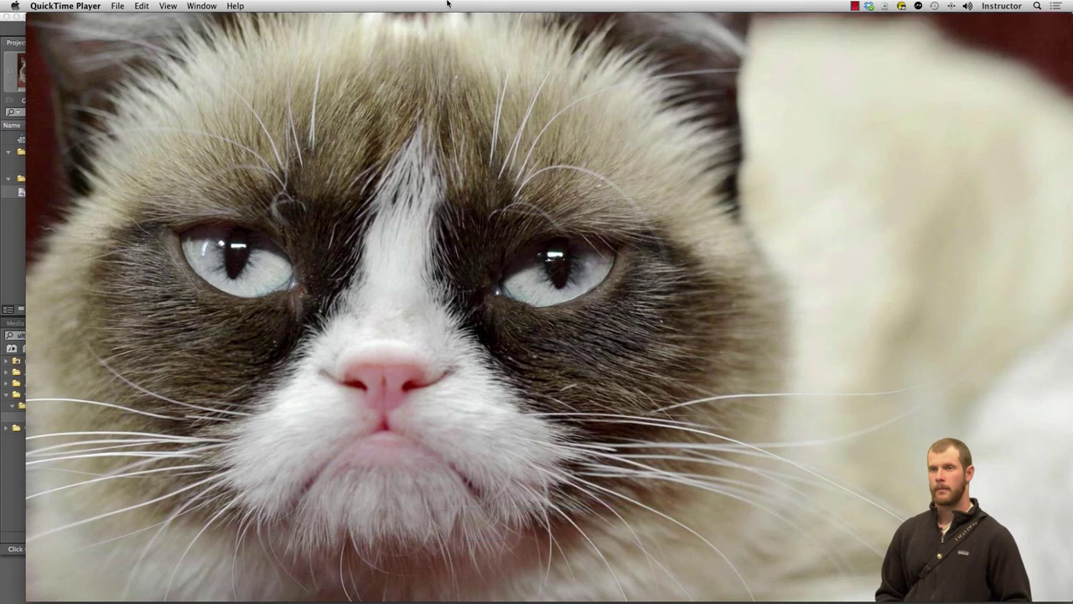
{"action": "key", "text": "super+q"}
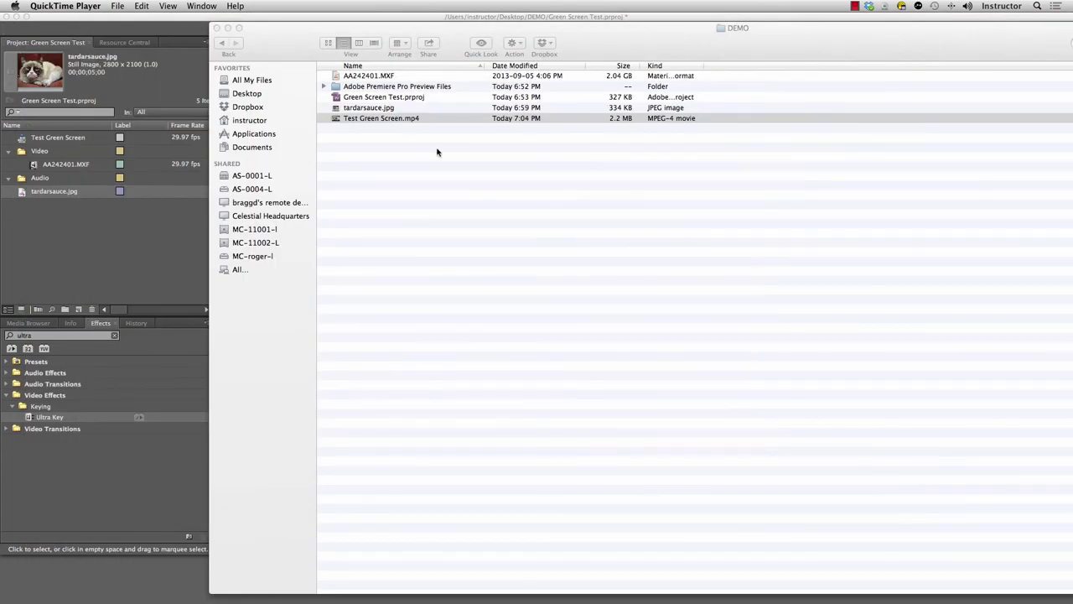
{"action": "key", "text": "super+Tab"}
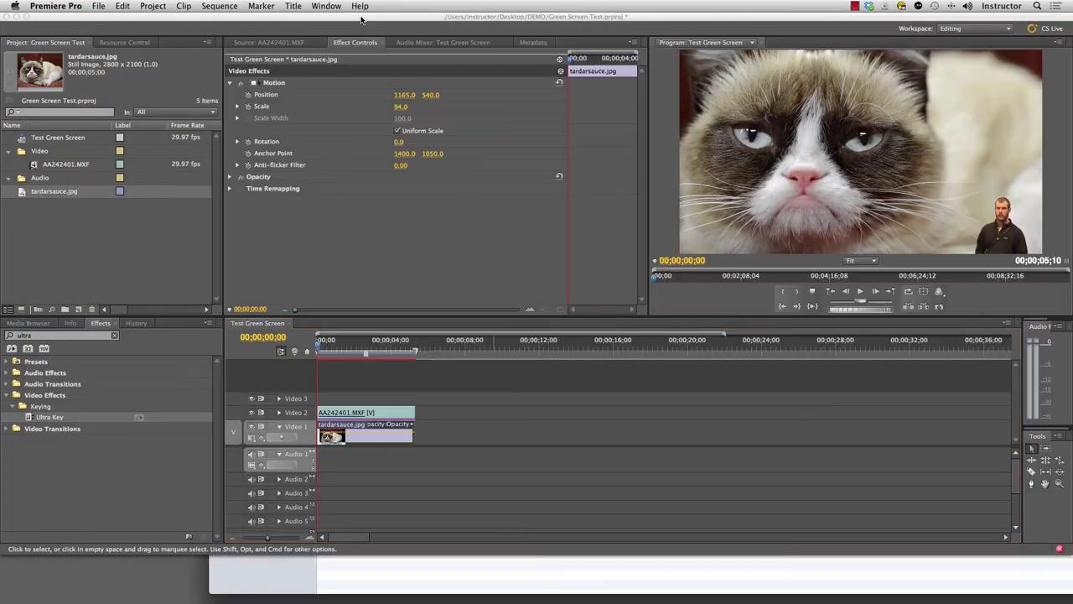